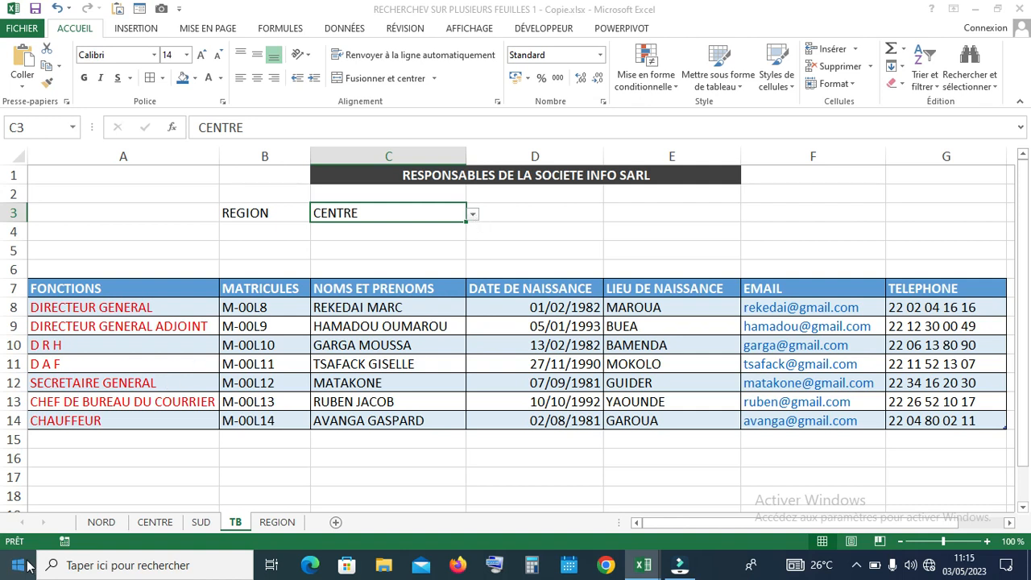
Review the NORD, CENTRE and SUD sheets of the finished workbook and return to the TB summary sheet
click(102, 522)
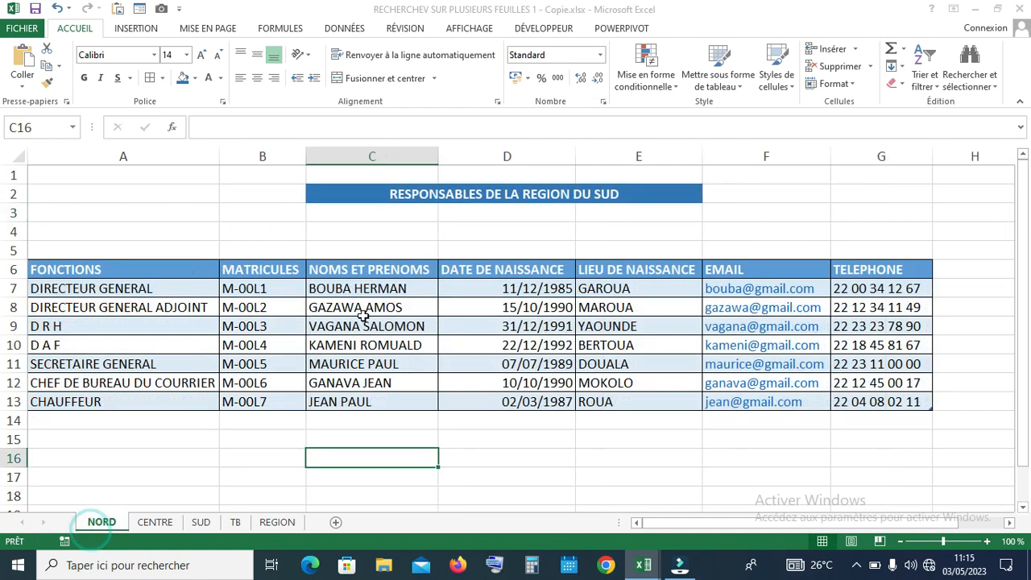
click(161, 523)
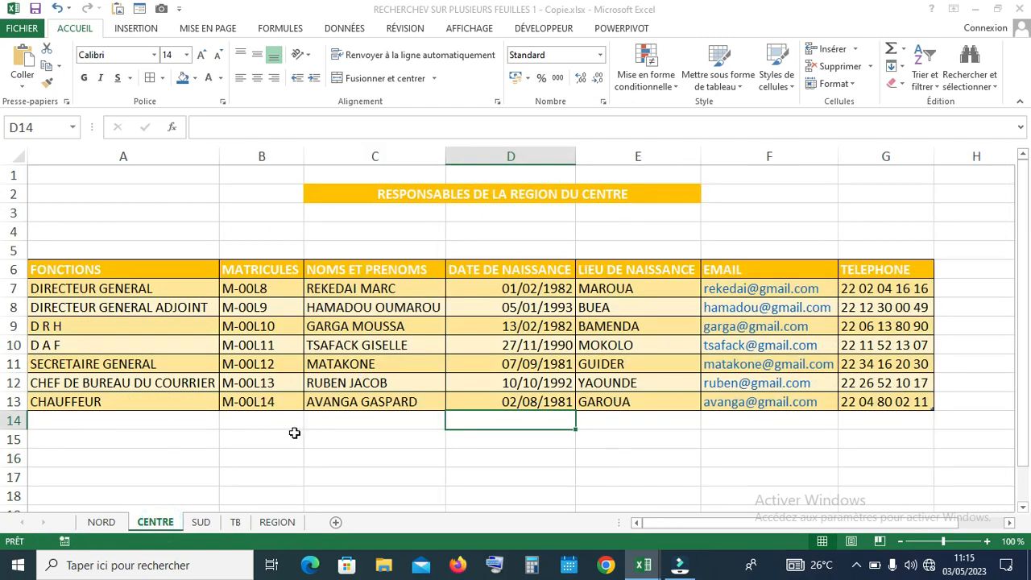
click(203, 523)
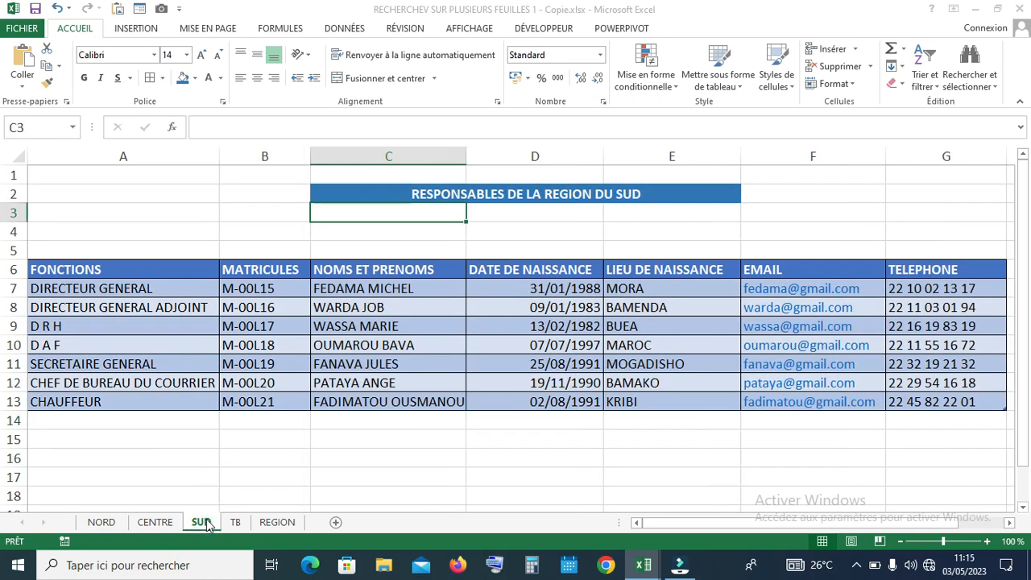
click(235, 523)
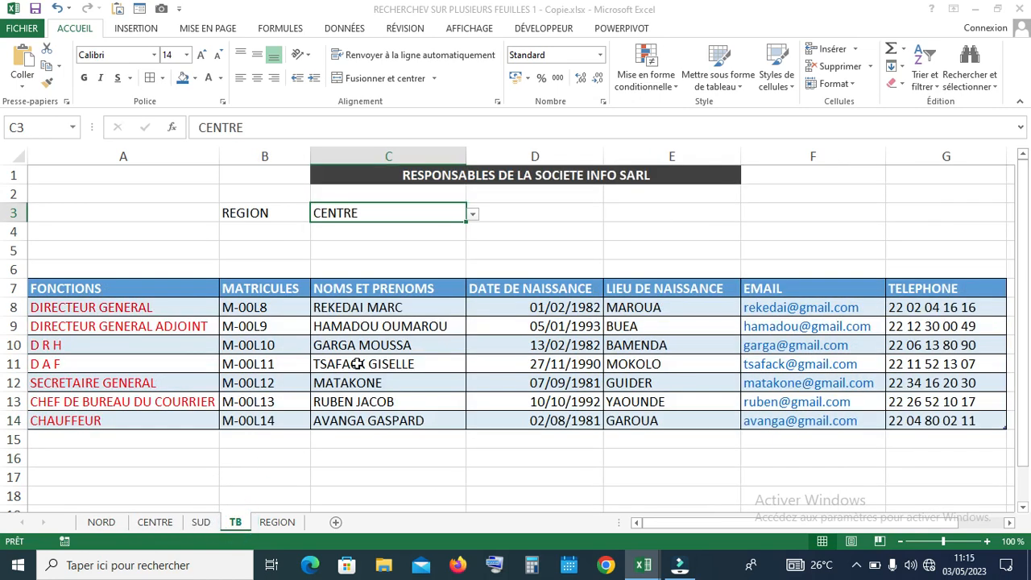
Test the region selector in C3 of the TB sheet with NORD, SUD and CENTRE in turn
click(474, 215)
click(428, 229)
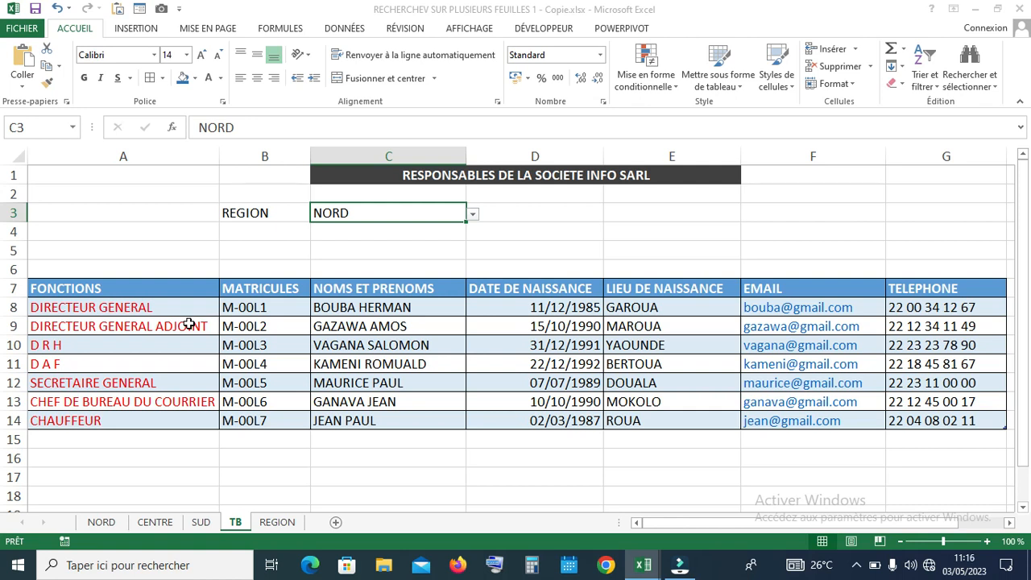
click(473, 214)
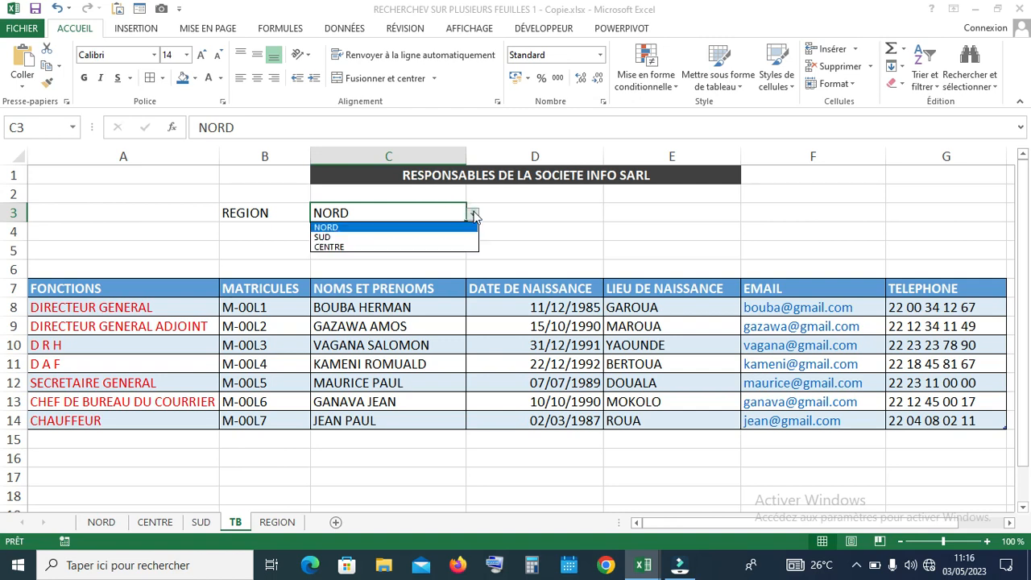
click(444, 237)
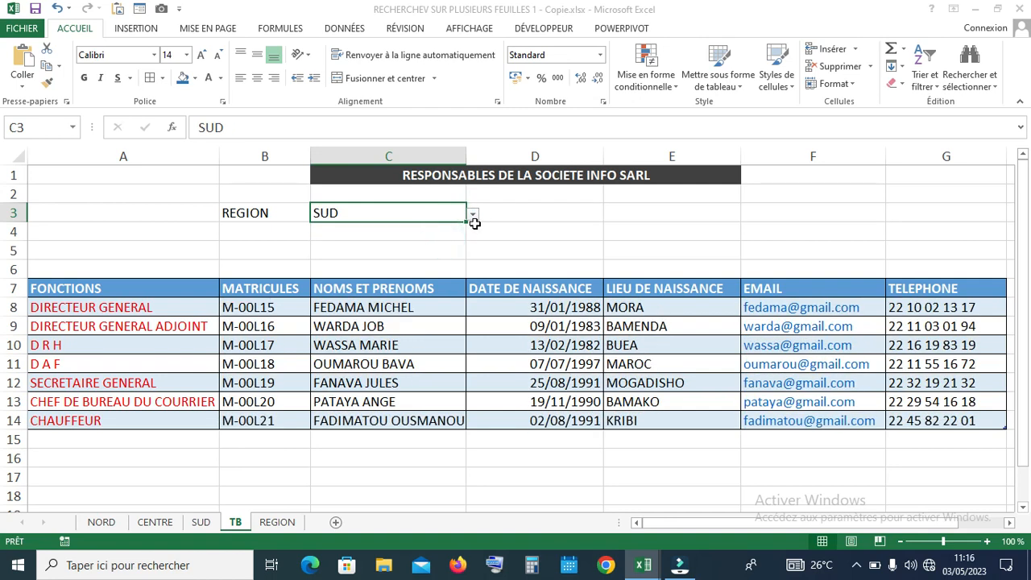
click(473, 215)
click(431, 246)
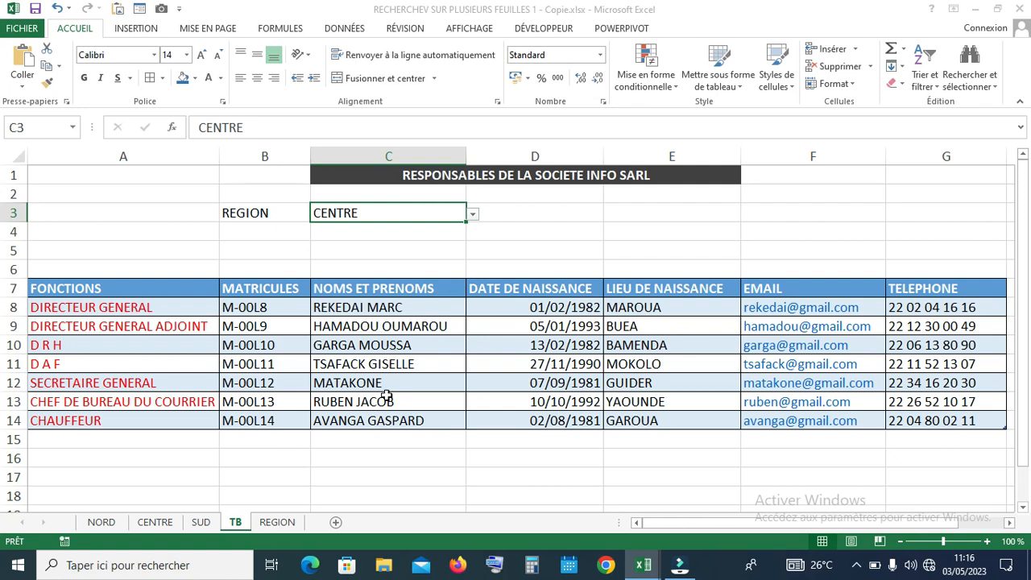
Switch to the workbook RECHERCHEV SUR PLUSIEURS FEUILLES 1.xlsx and show its TB sheet
mouse_move(643, 565)
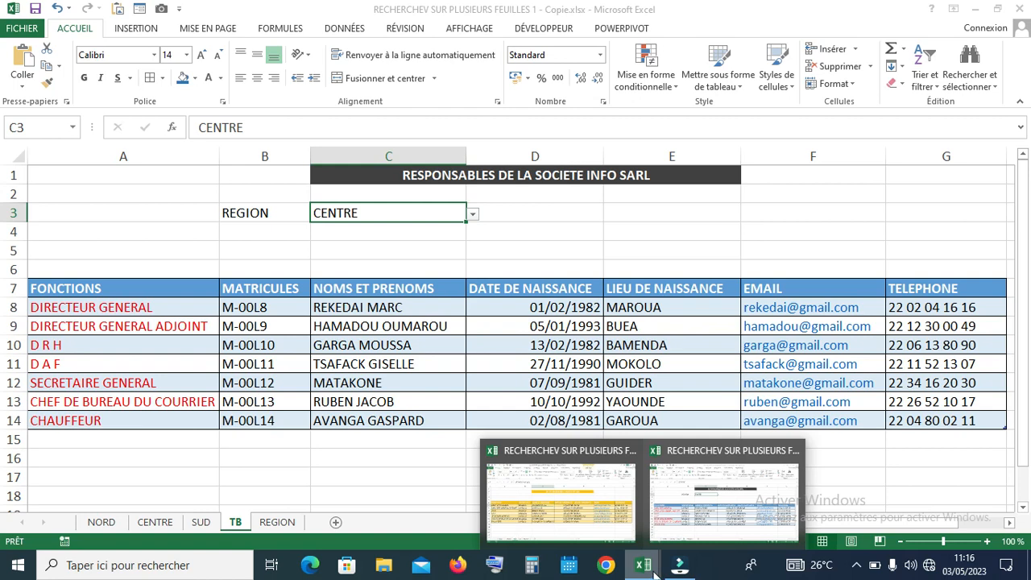
click(593, 502)
click(593, 503)
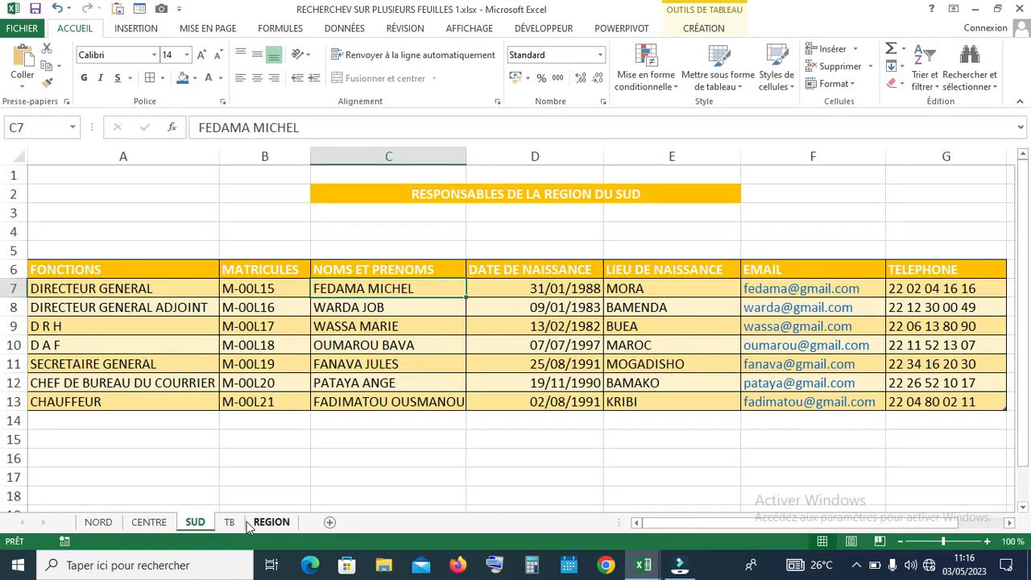
click(230, 522)
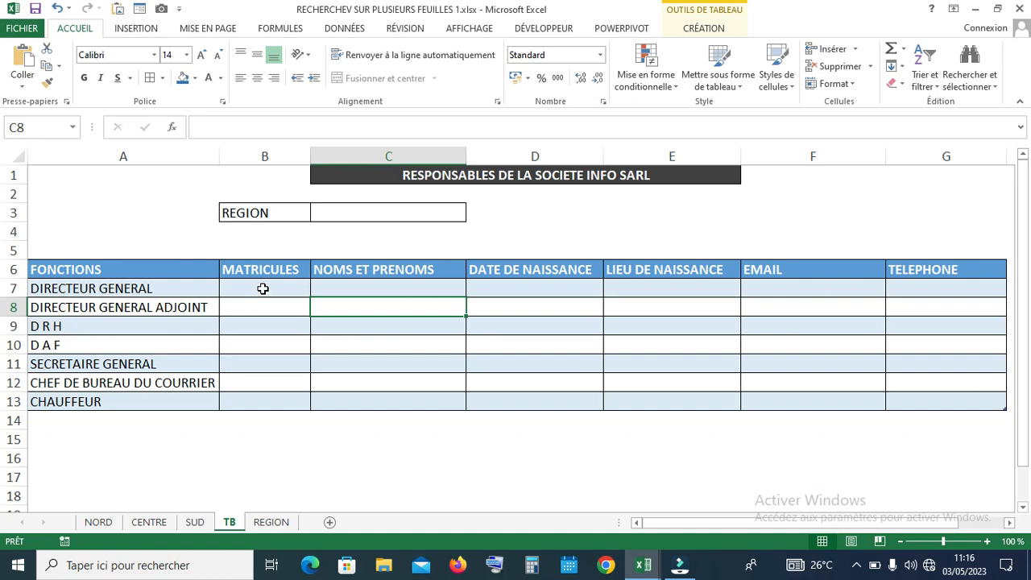
Look through the NORD, CENTRE and SUD source tables and go back to the empty TB table
click(101, 522)
click(150, 521)
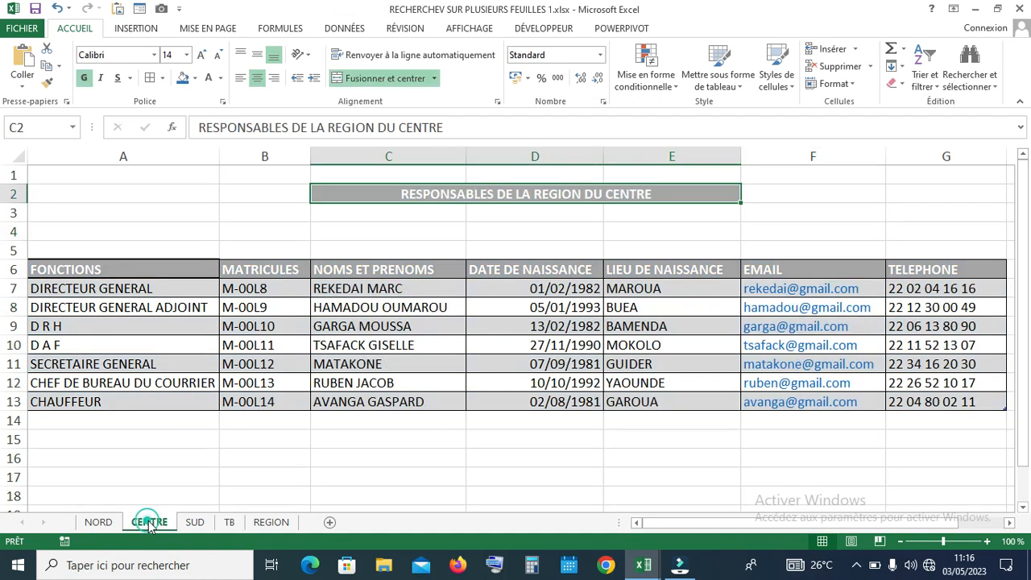
click(193, 522)
click(149, 522)
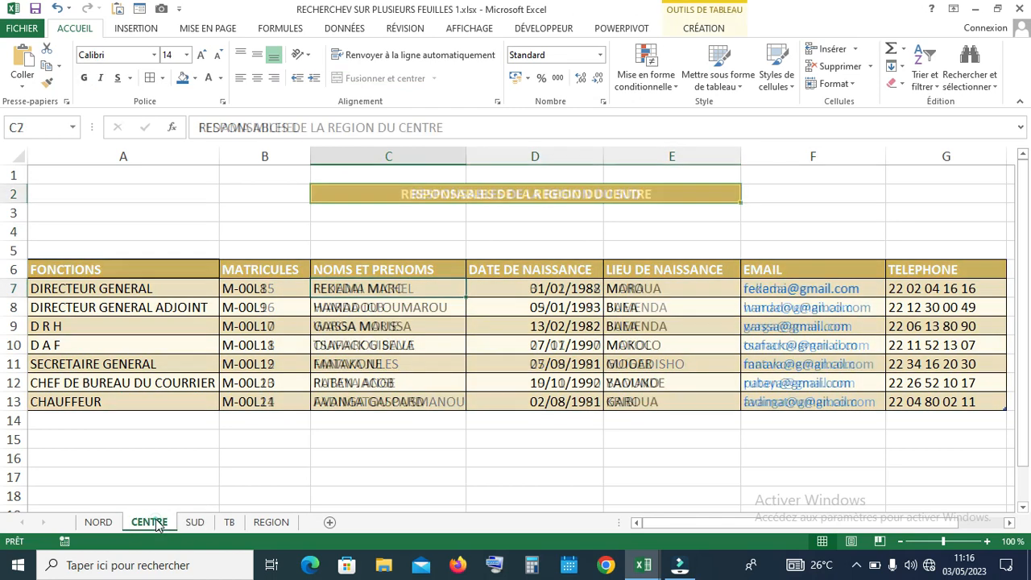
click(228, 522)
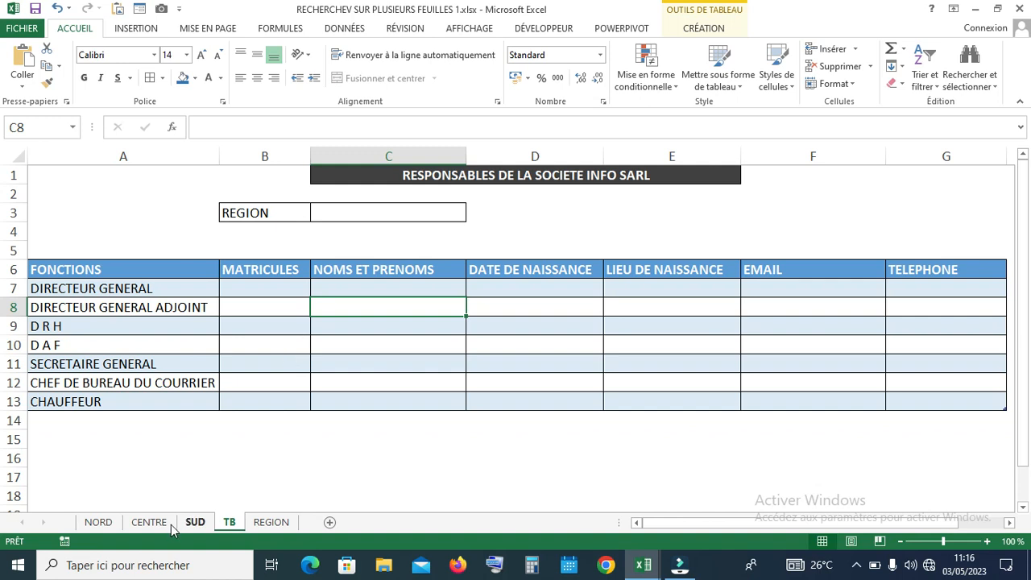
Rename the table on the NORD sheet as NORD
click(98, 522)
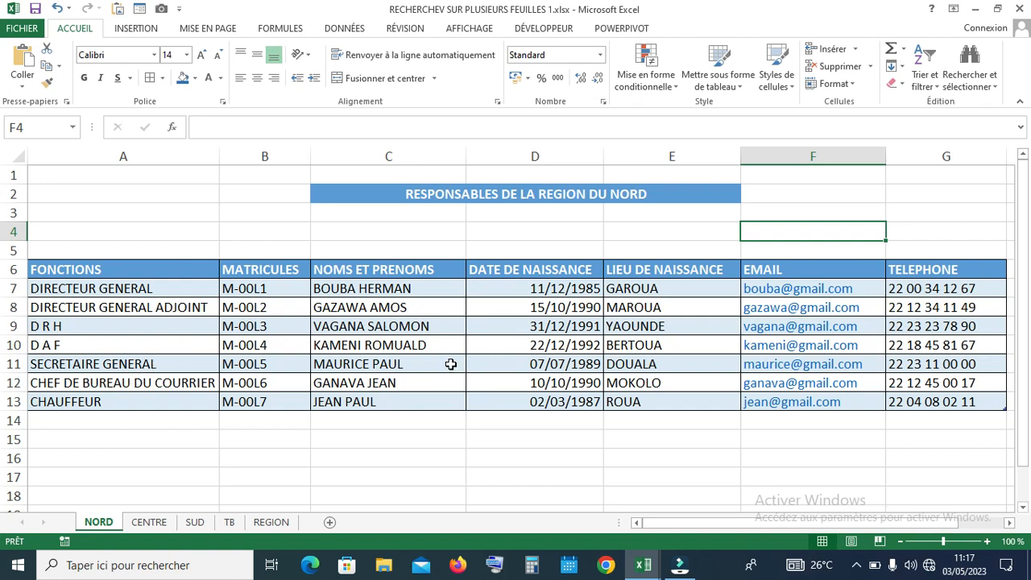
click(334, 344)
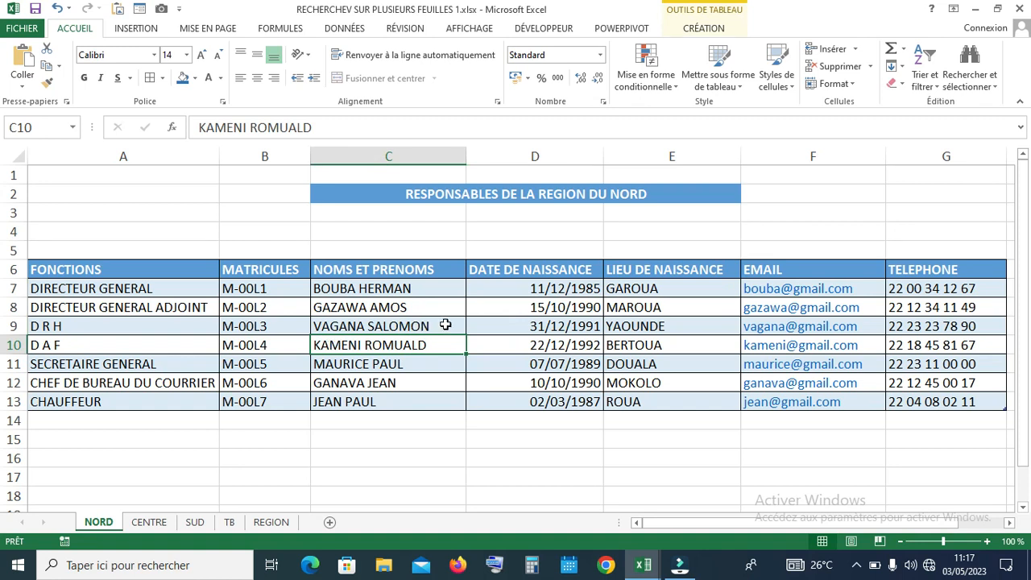
click(711, 32)
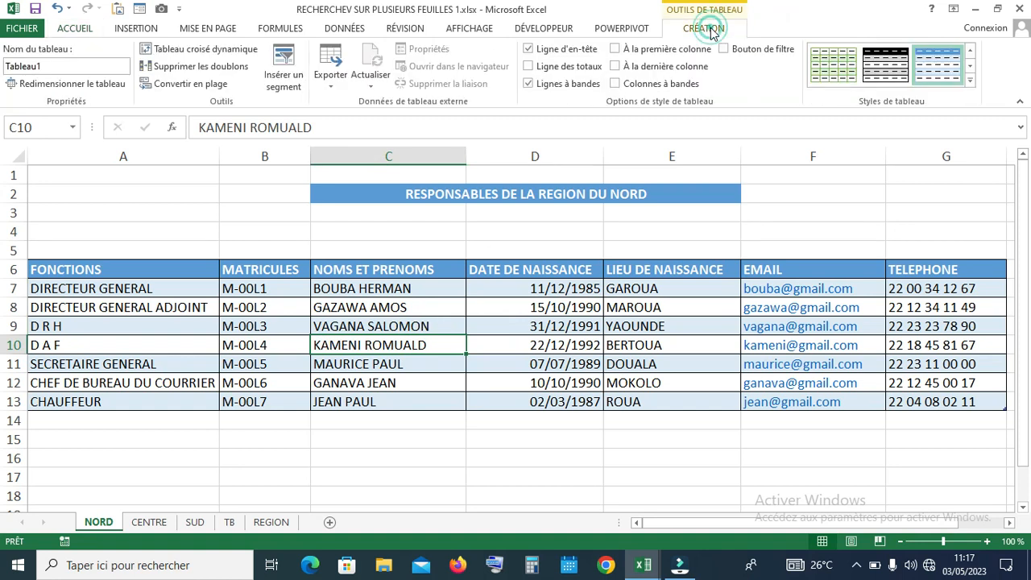
click(54, 65)
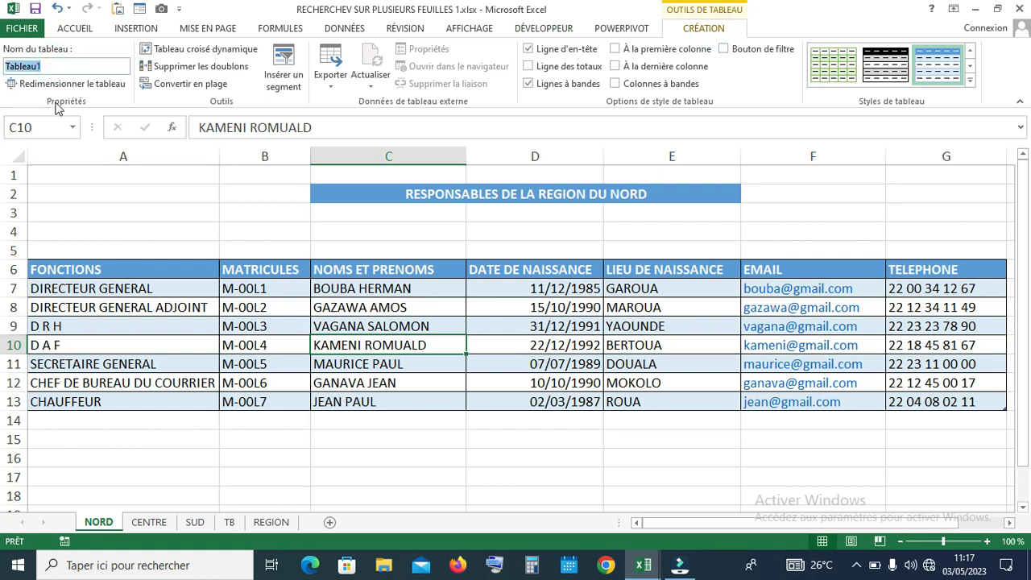
text(NORD)
Rename the table on the CENTRE sheet as CENTRE
click(149, 522)
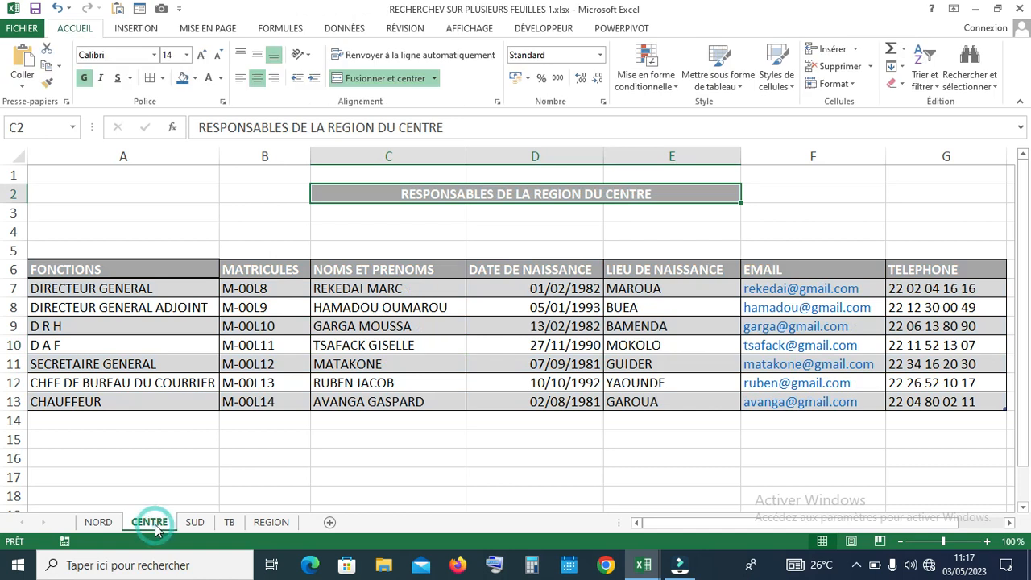
click(286, 363)
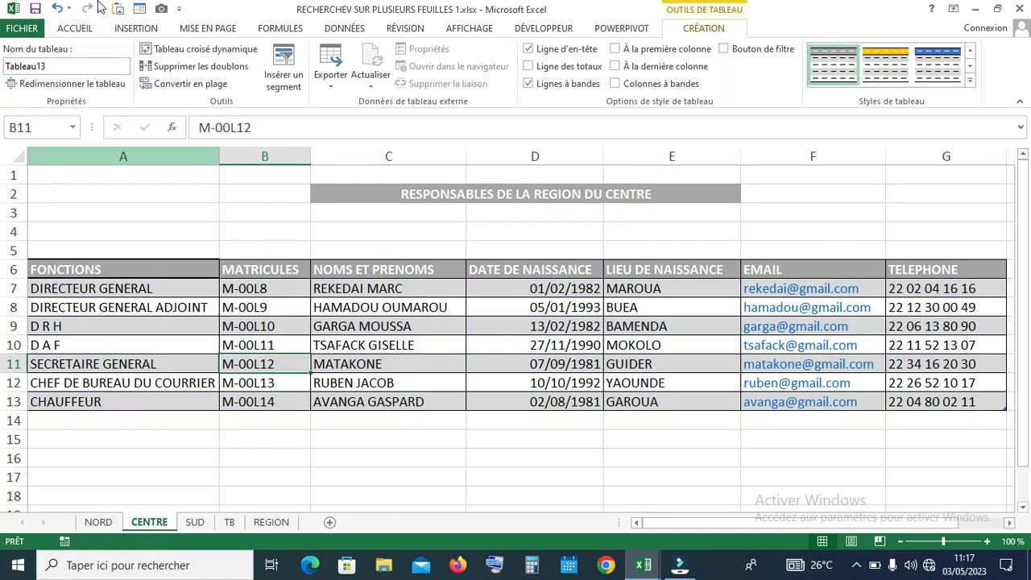
click(61, 67)
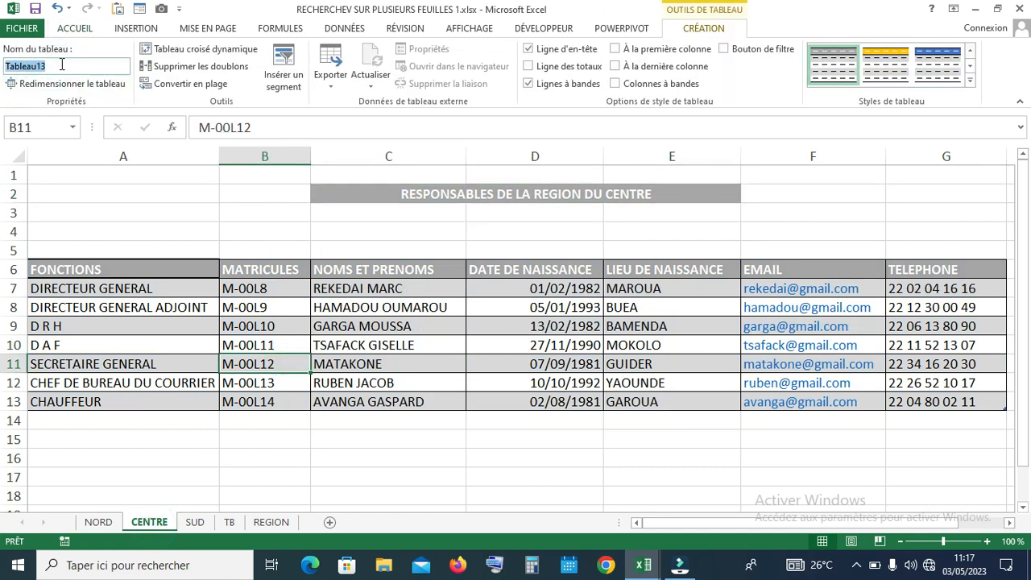
text(CENTRE)
Rename the table on the SUD sheet as SUD
click(196, 522)
click(246, 382)
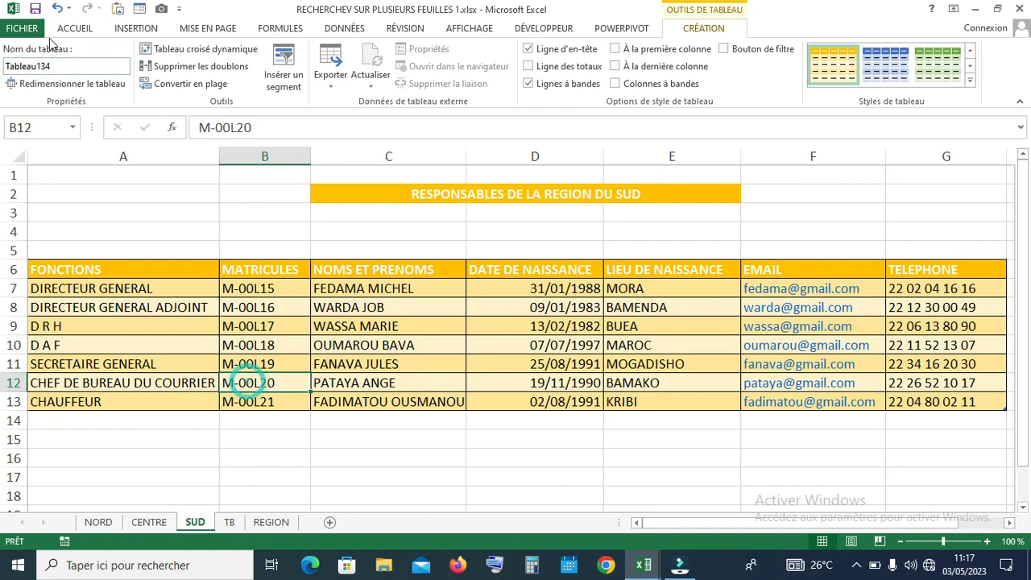
click(57, 66)
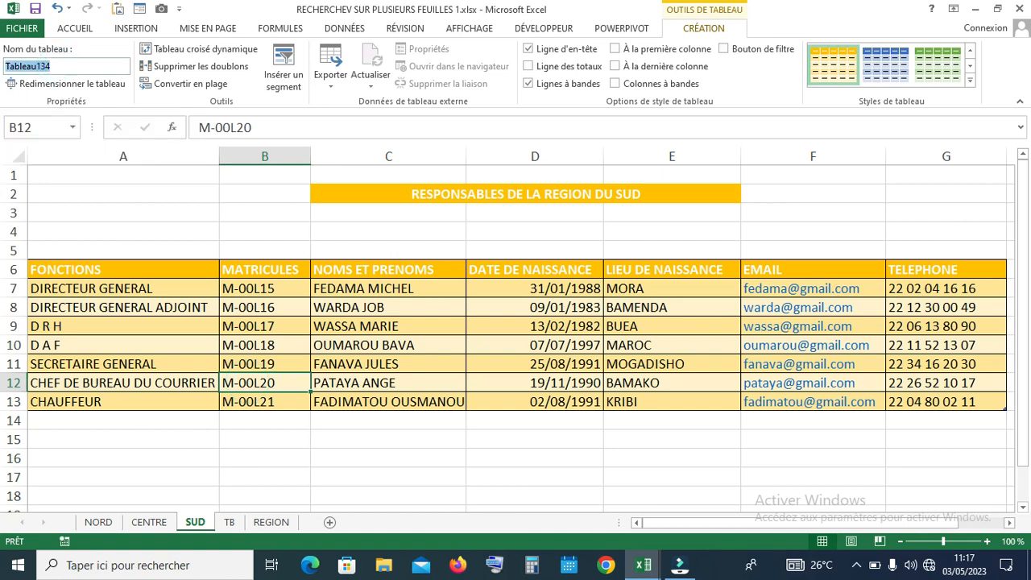
text(SUD)
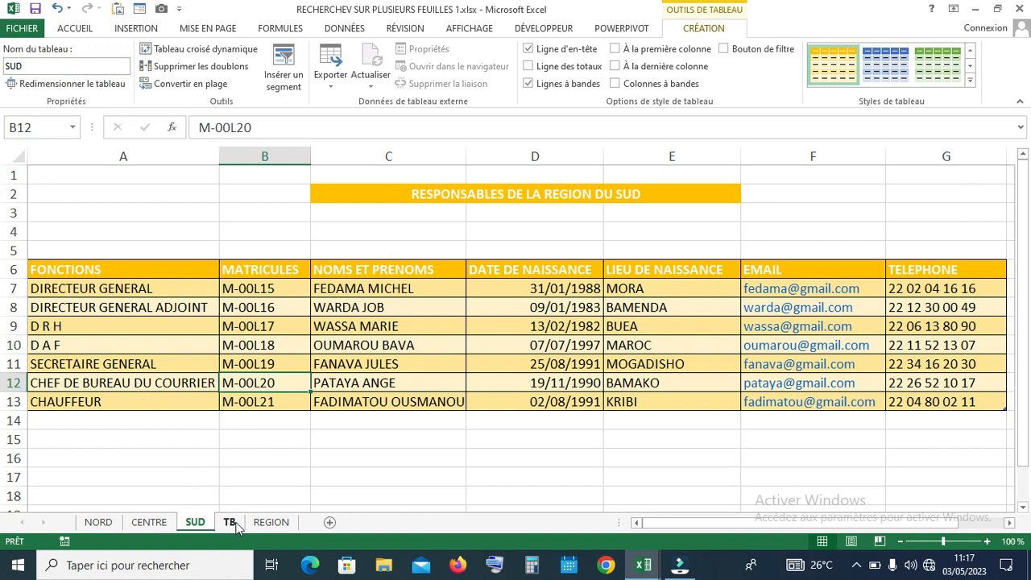
Compare the entries of the list on the REGION sheet with the table names on the NORD, CENTRE and SUD sheets
click(270, 522)
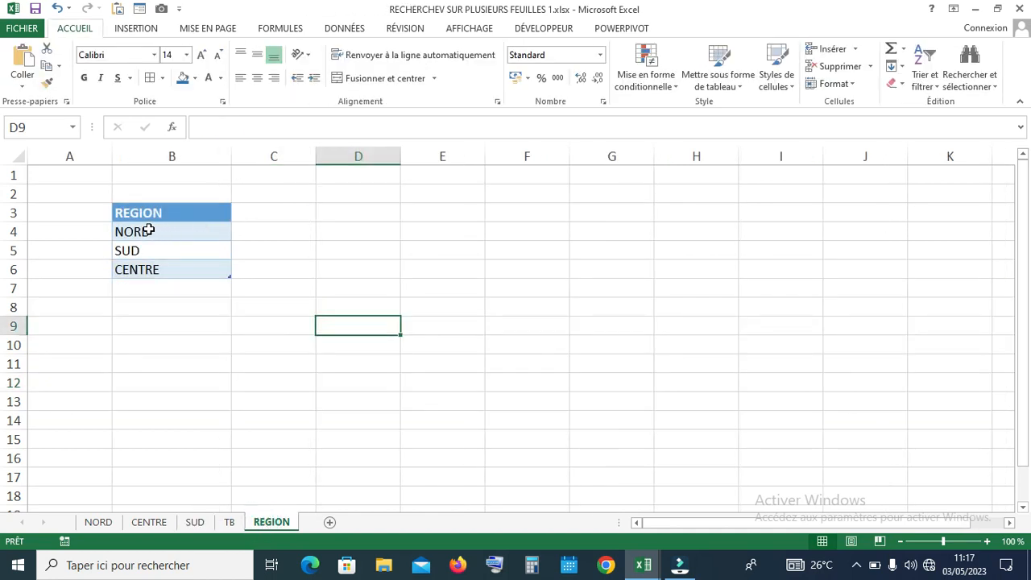
drag(145, 231, 148, 269)
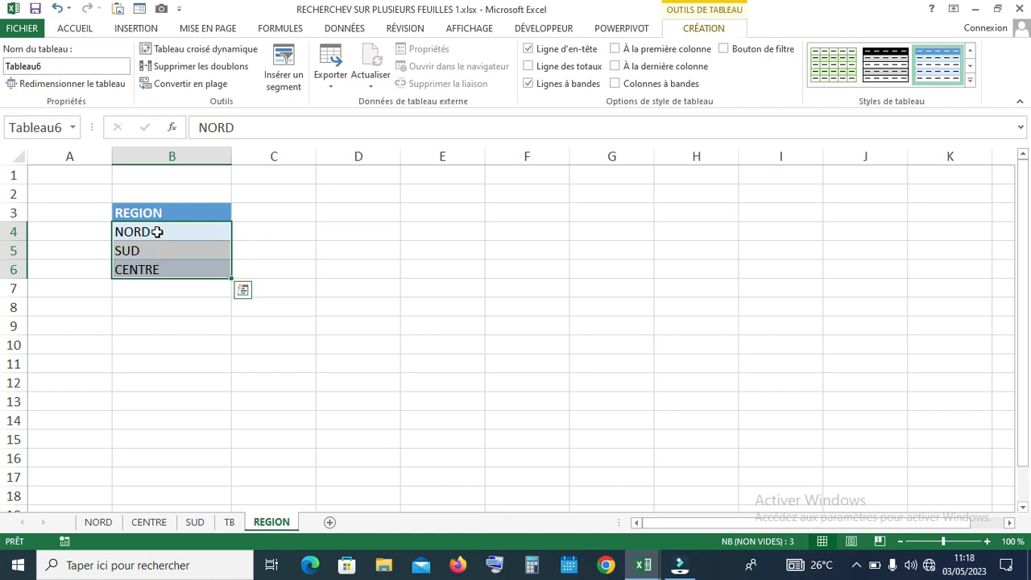
click(99, 522)
click(132, 364)
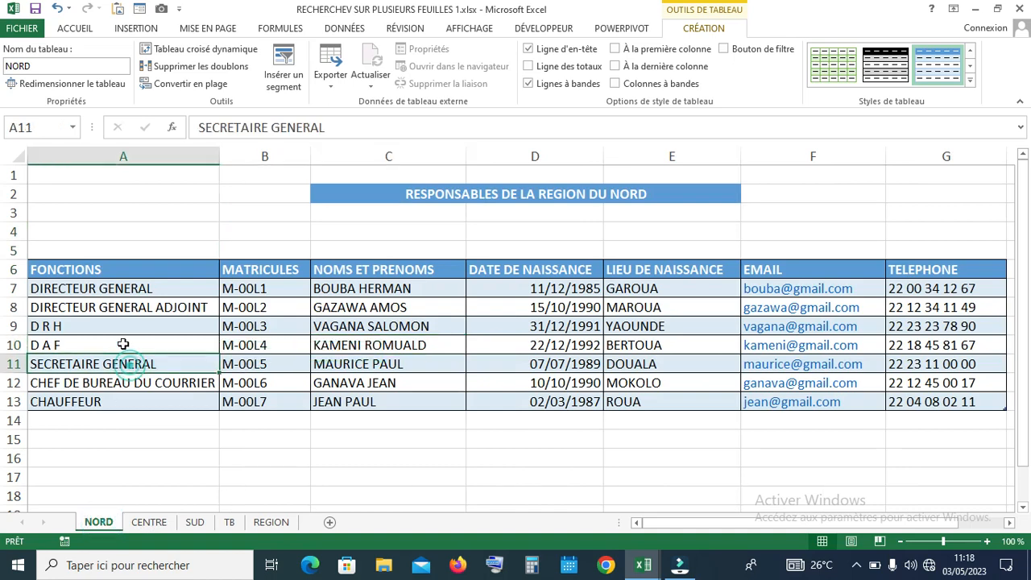
click(150, 523)
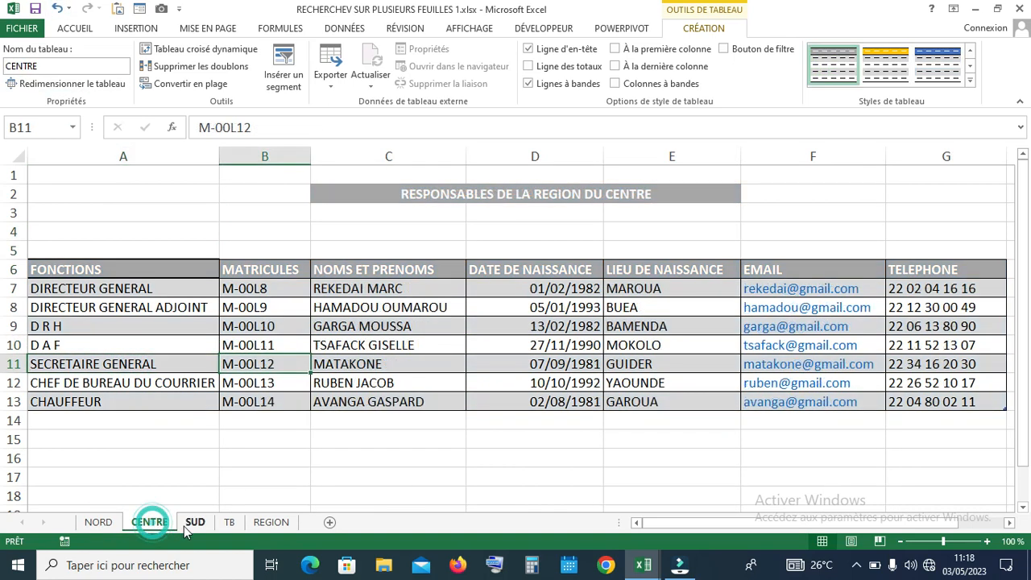
click(194, 522)
click(270, 523)
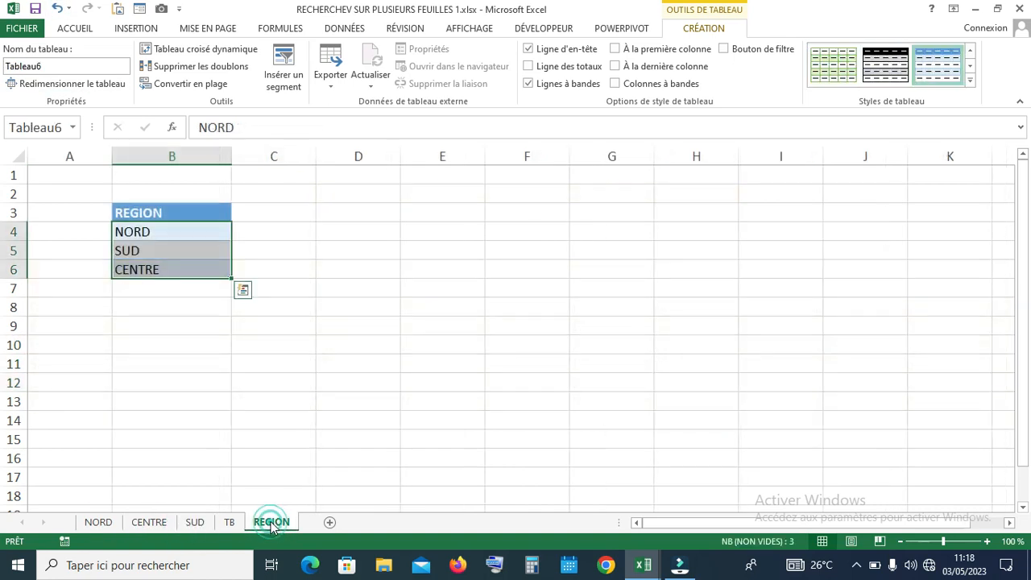
click(171, 234)
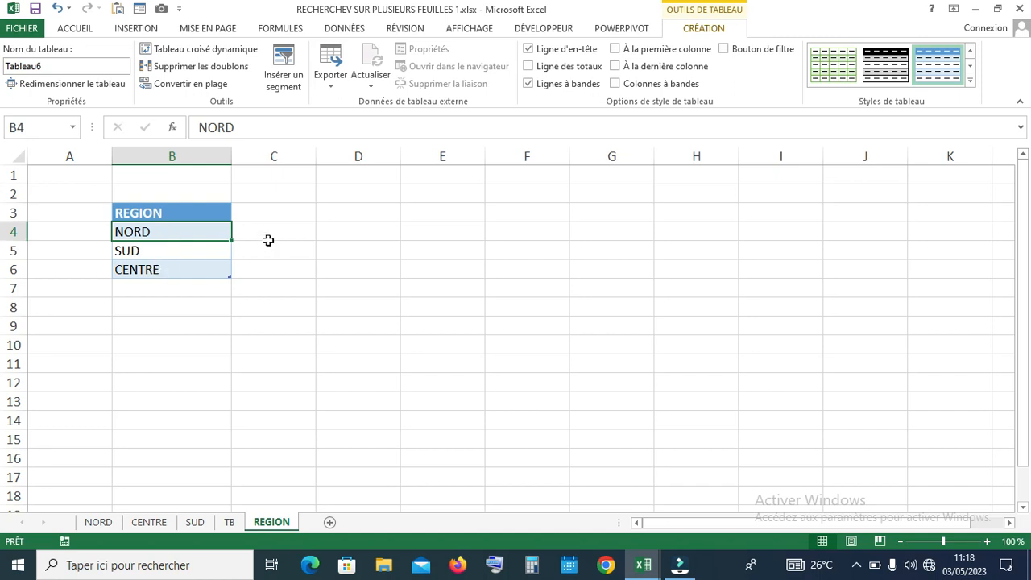
click(311, 240)
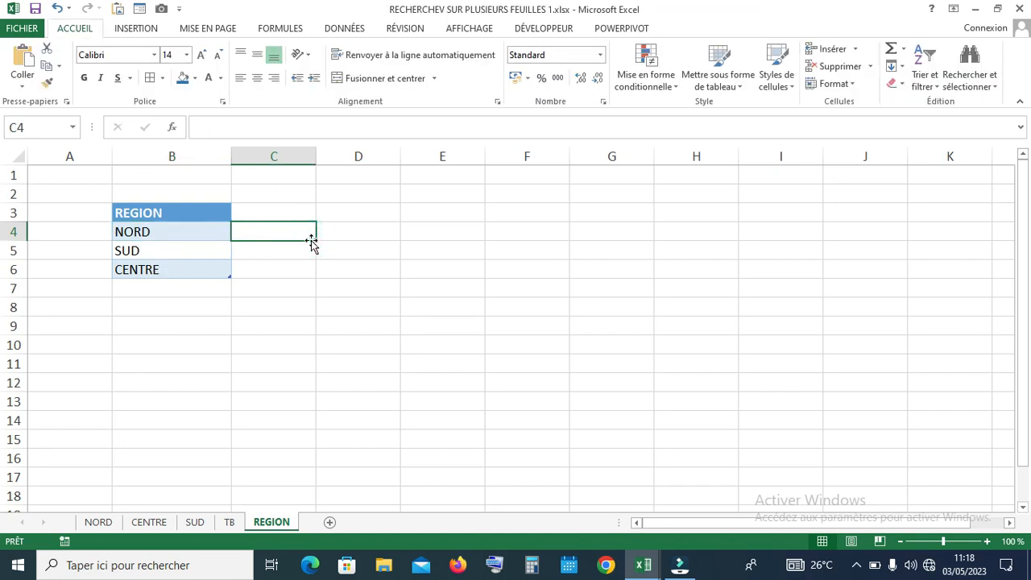
Restrict the region cell C3 on the TB sheet with data validation that allows Liste
click(227, 523)
click(349, 216)
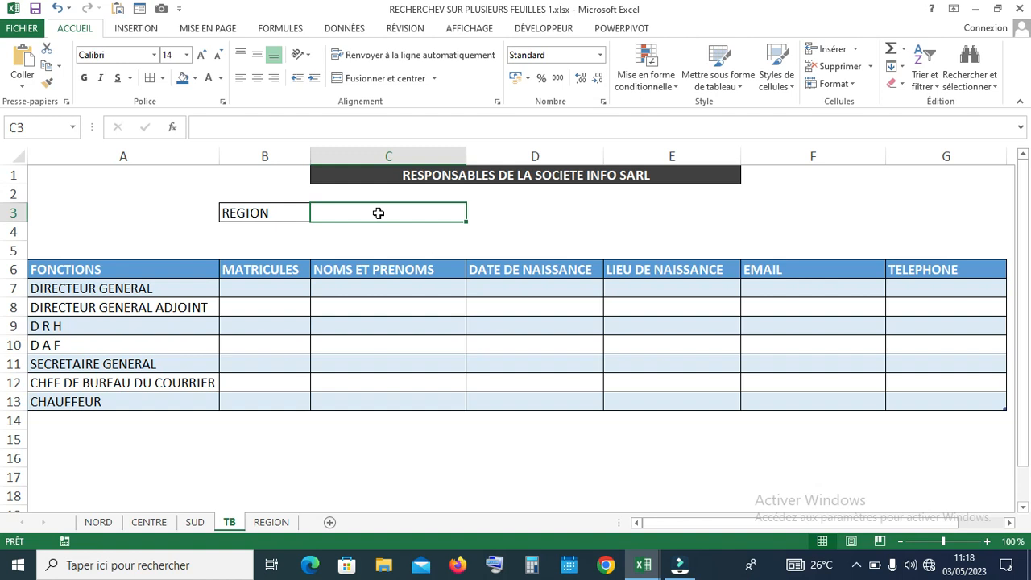
click(271, 522)
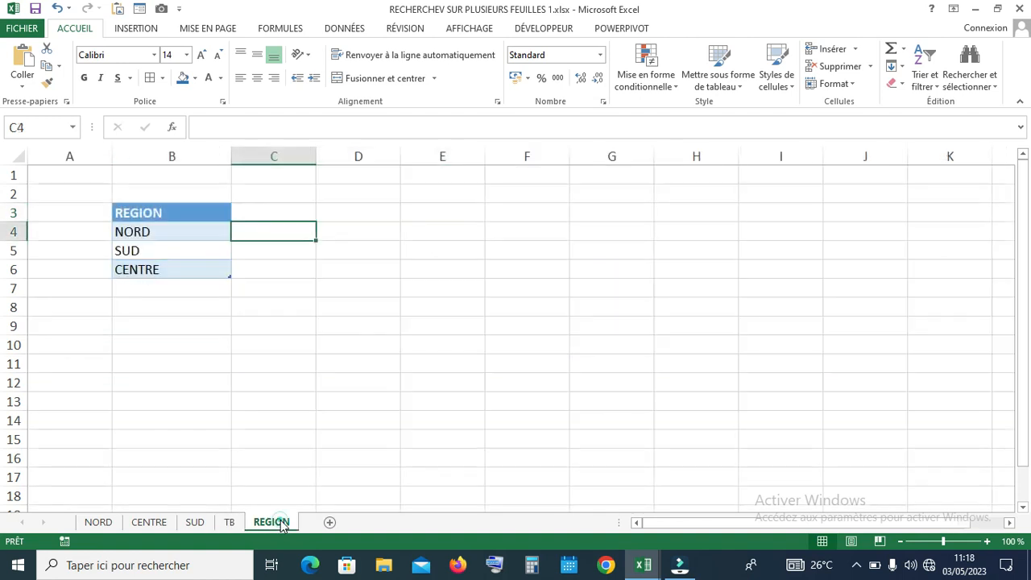
click(229, 522)
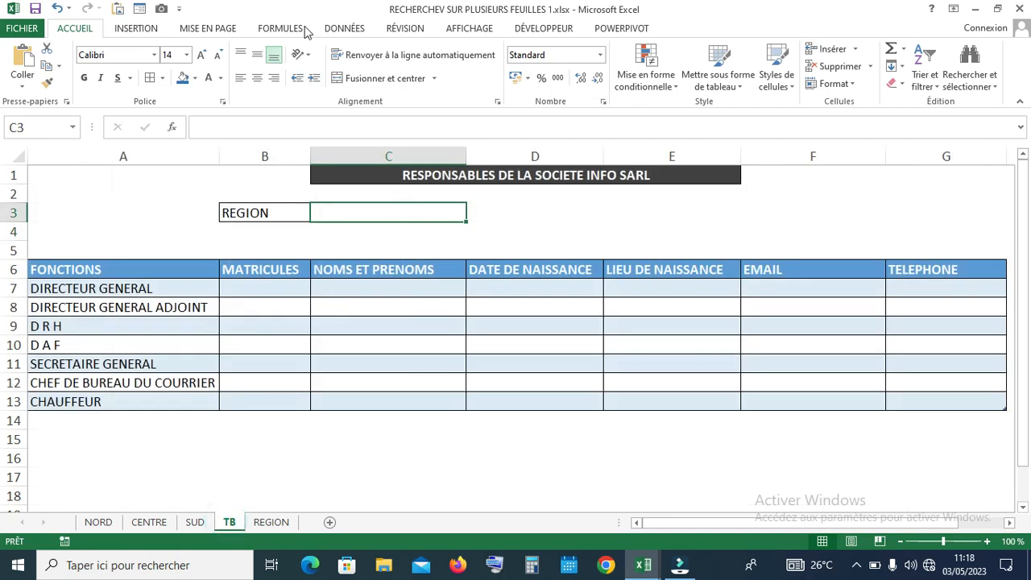
click(347, 29)
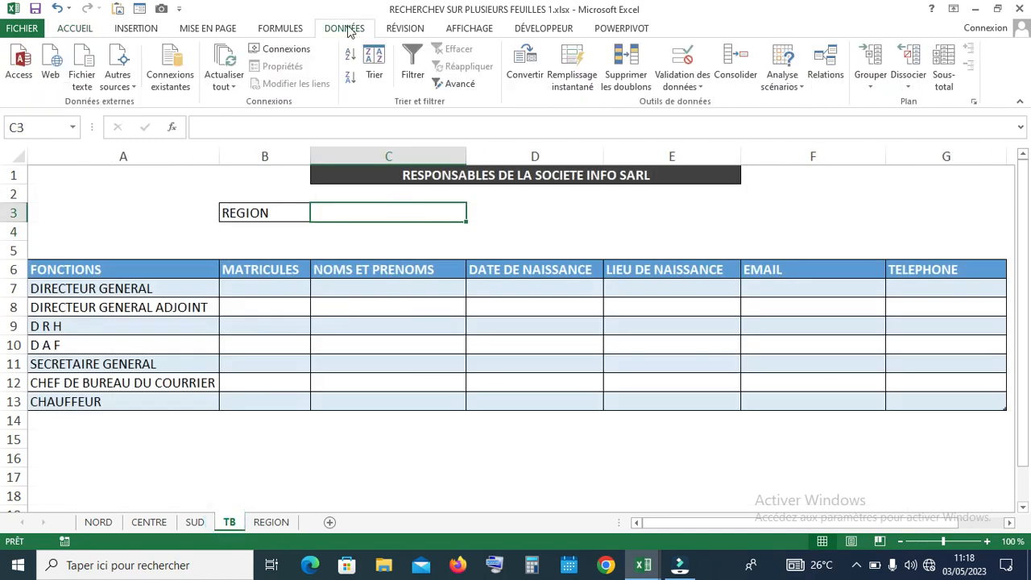
click(700, 87)
click(705, 103)
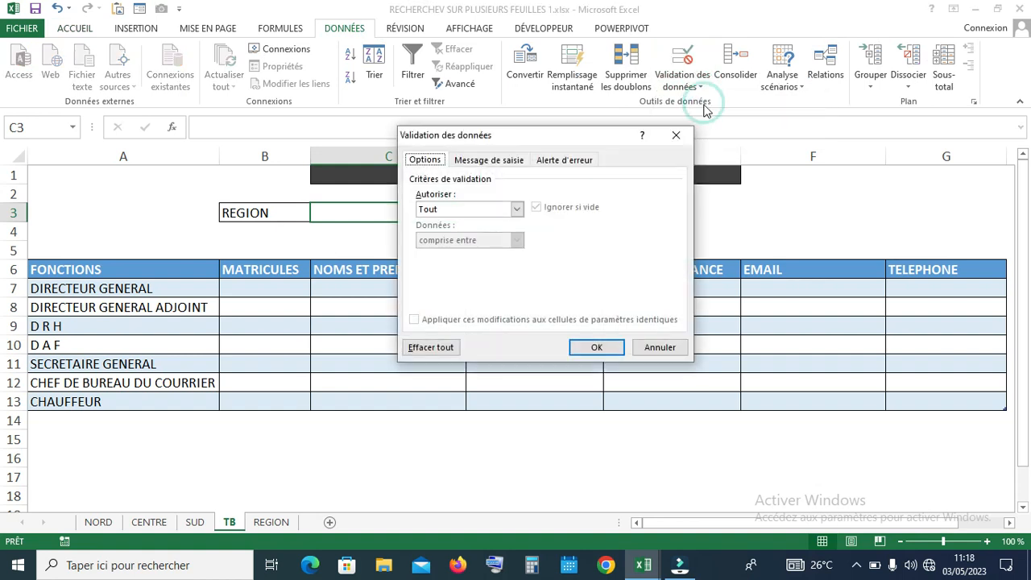
click(519, 208)
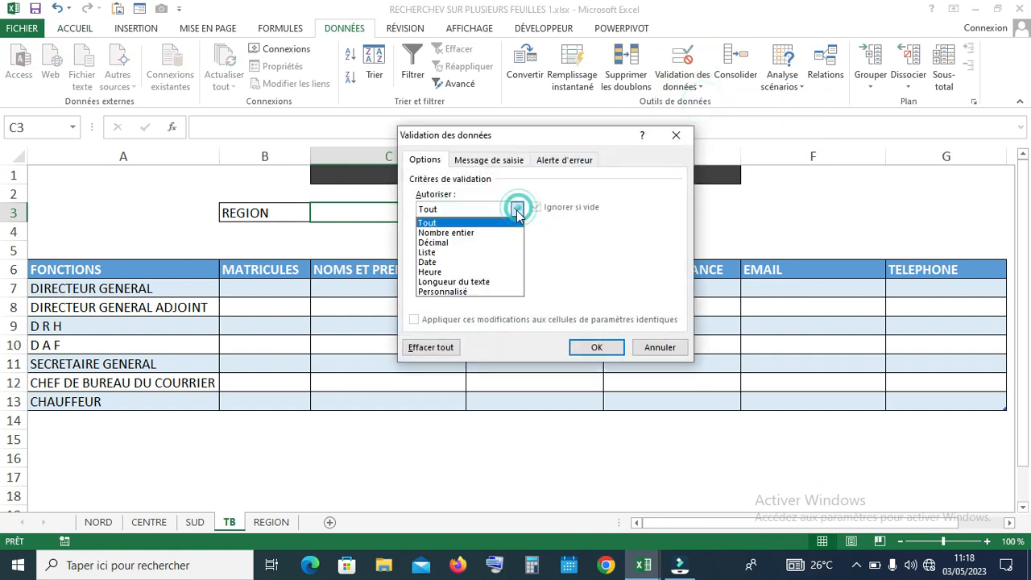
click(471, 252)
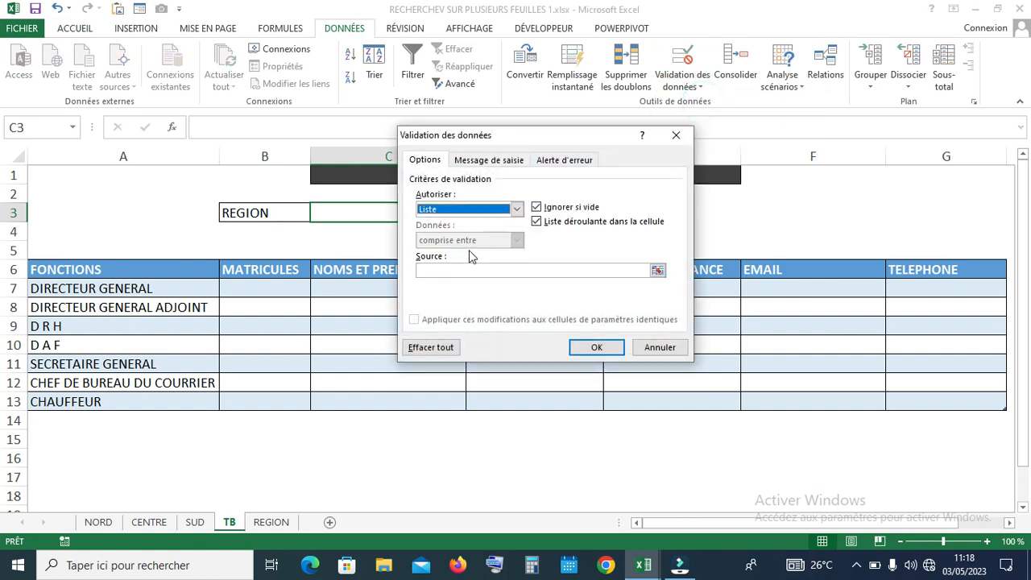
Use the range $B$4:$B$6 on the REGION sheet as the validation list's source and apply the rule
click(658, 269)
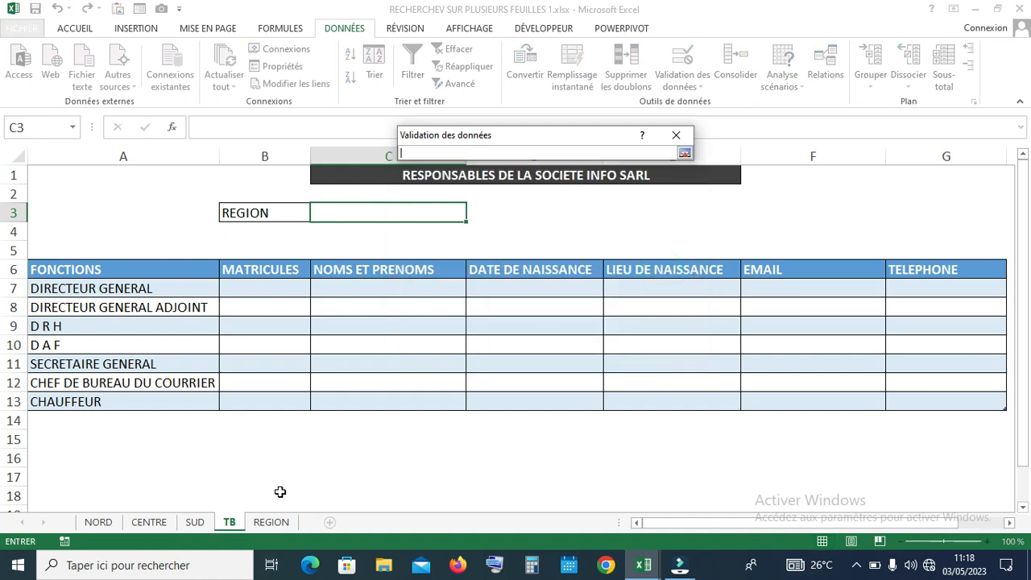
click(271, 522)
drag(133, 231, 140, 269)
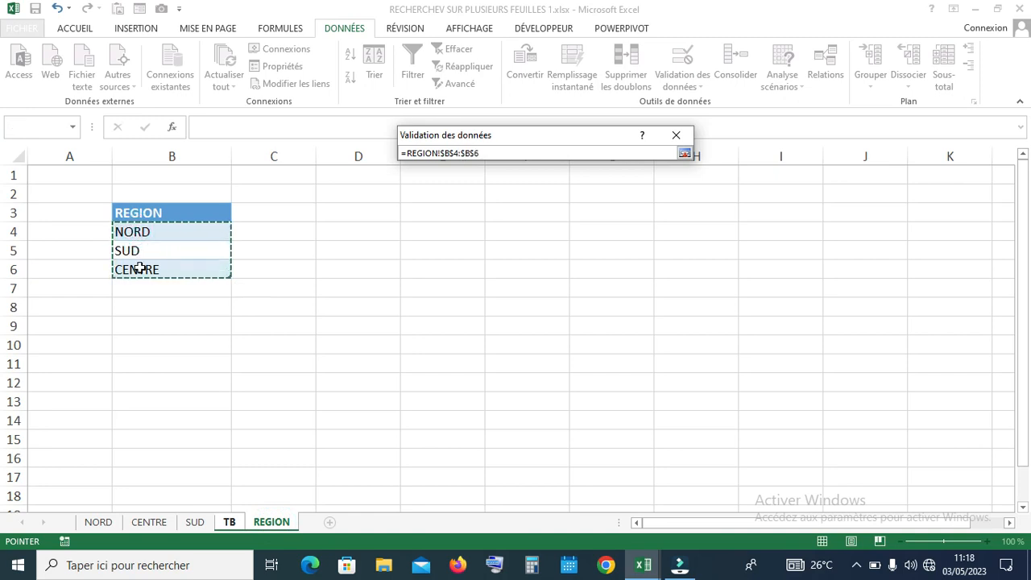
click(685, 153)
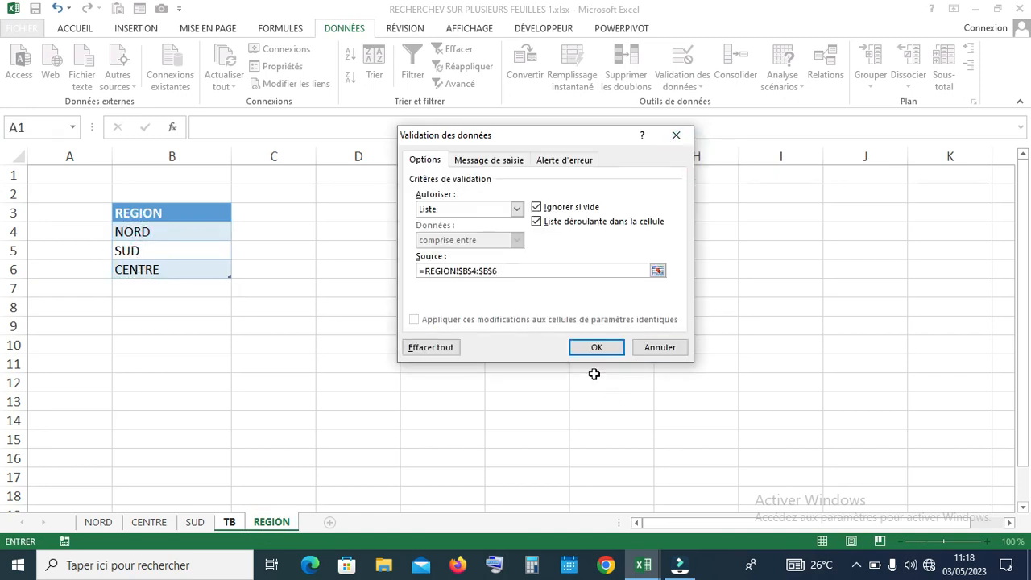
click(592, 345)
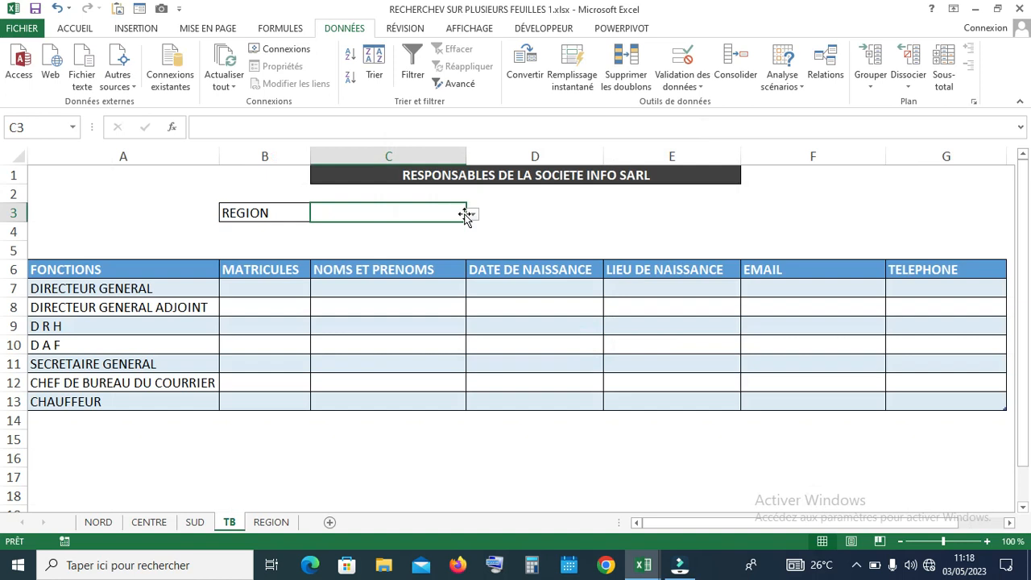
Try out the drop-down list in C3 and choose CENTRE as the region
click(473, 212)
click(414, 228)
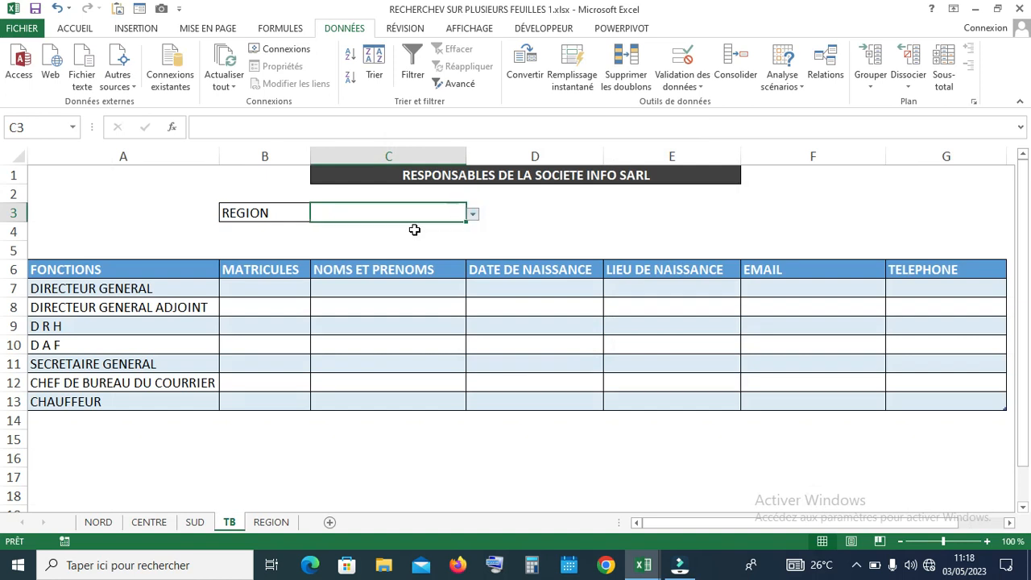
click(470, 214)
click(397, 237)
click(472, 214)
click(410, 241)
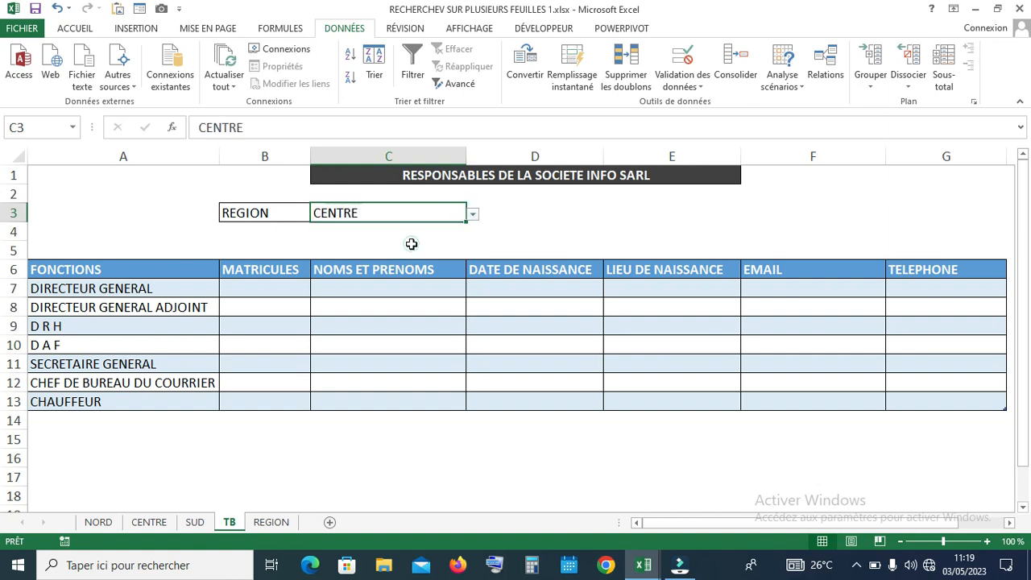
Review the tables on the NORD, CENTRE and SUD sheets and compare the C3 choices with the REGION list
click(95, 522)
click(161, 382)
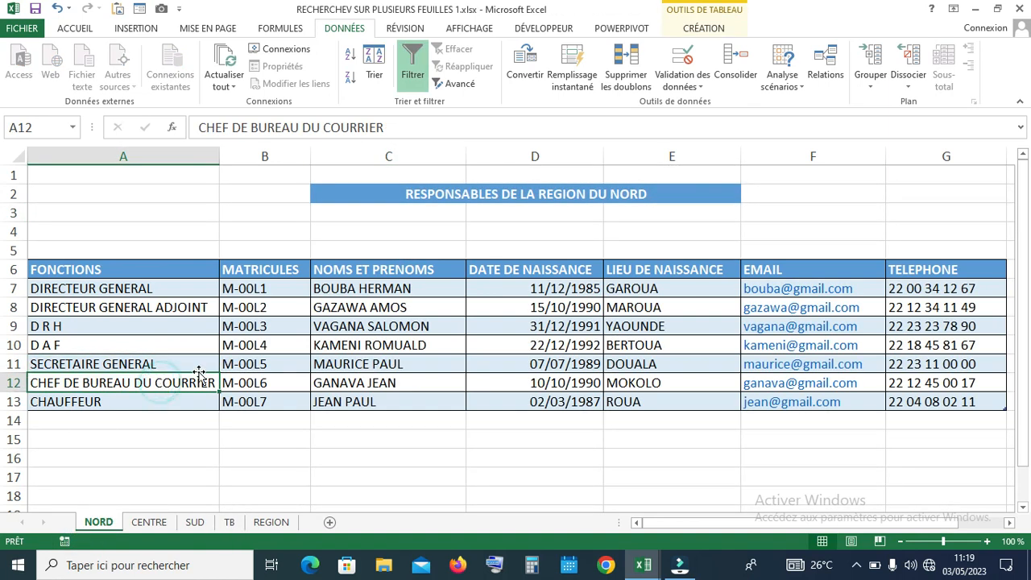
click(147, 523)
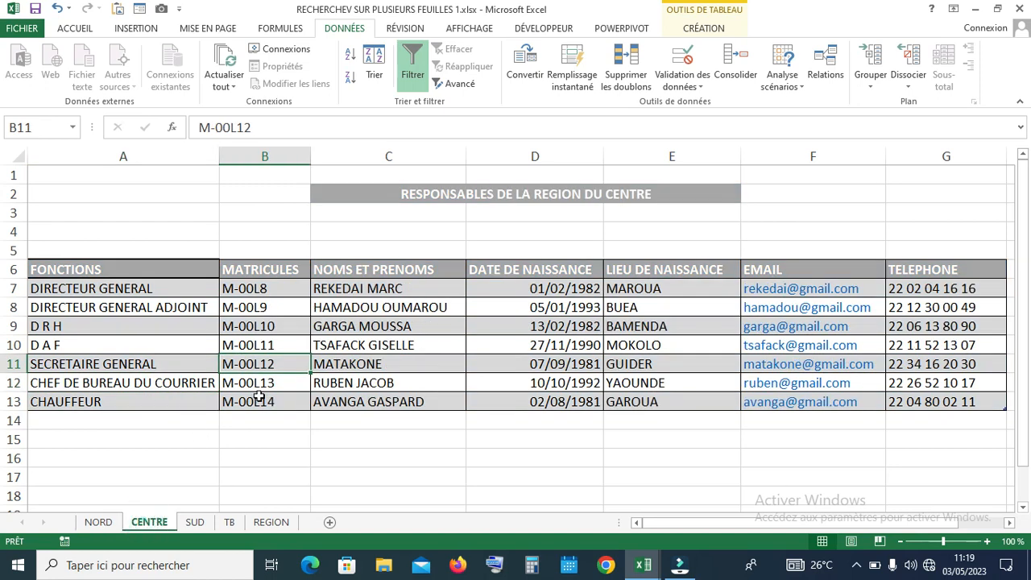
click(201, 523)
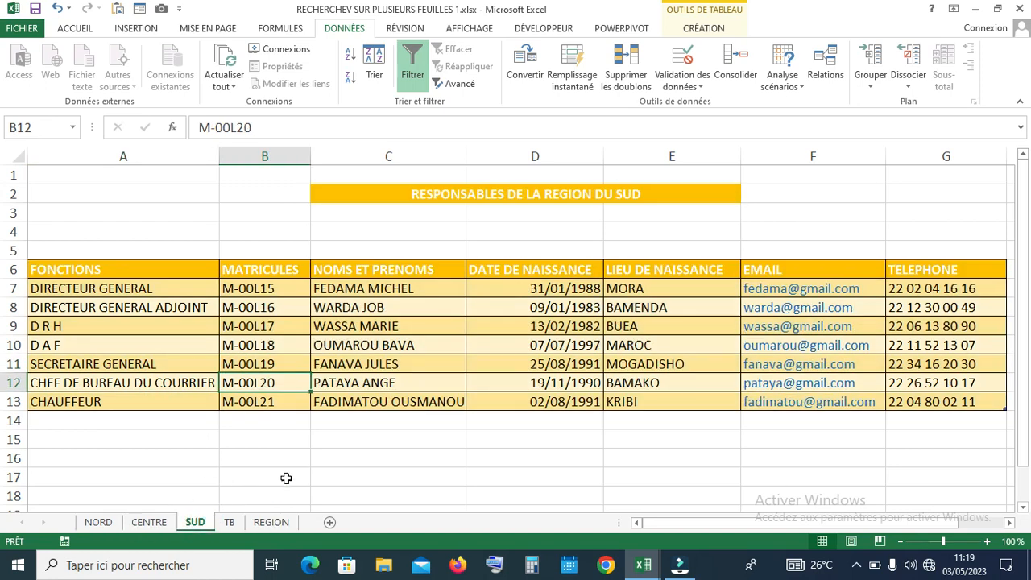
click(225, 523)
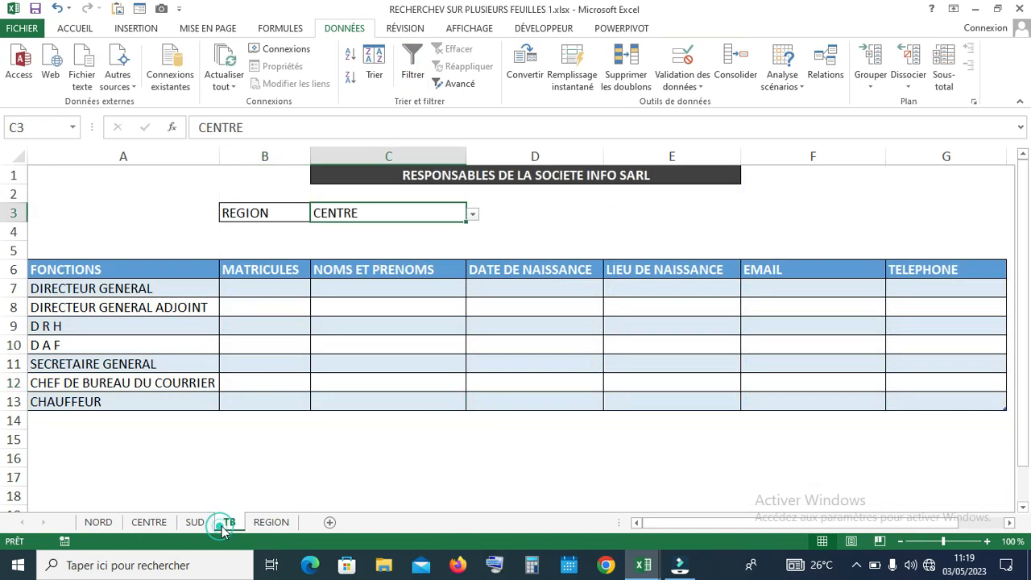
click(472, 214)
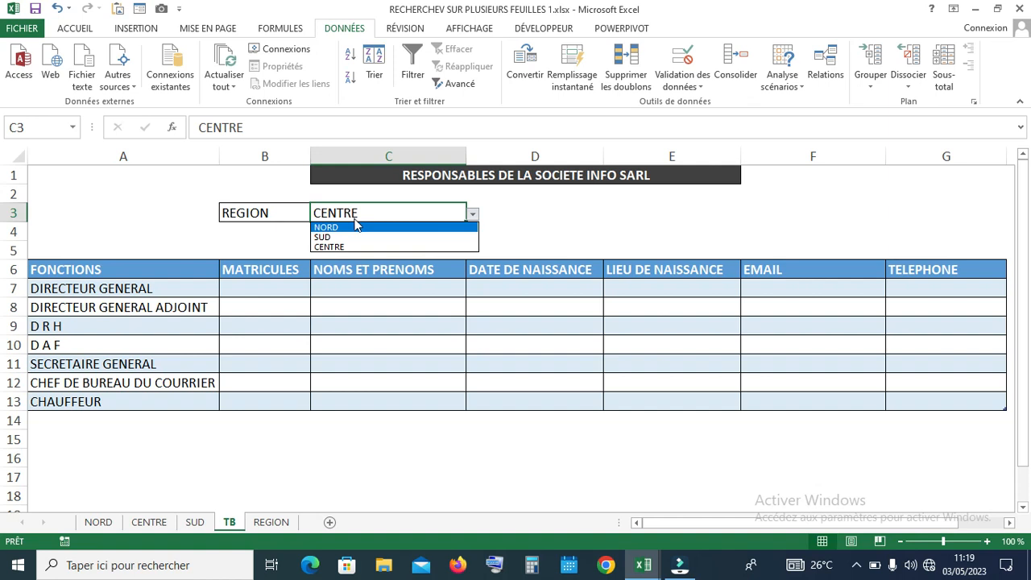
click(267, 529)
click(269, 524)
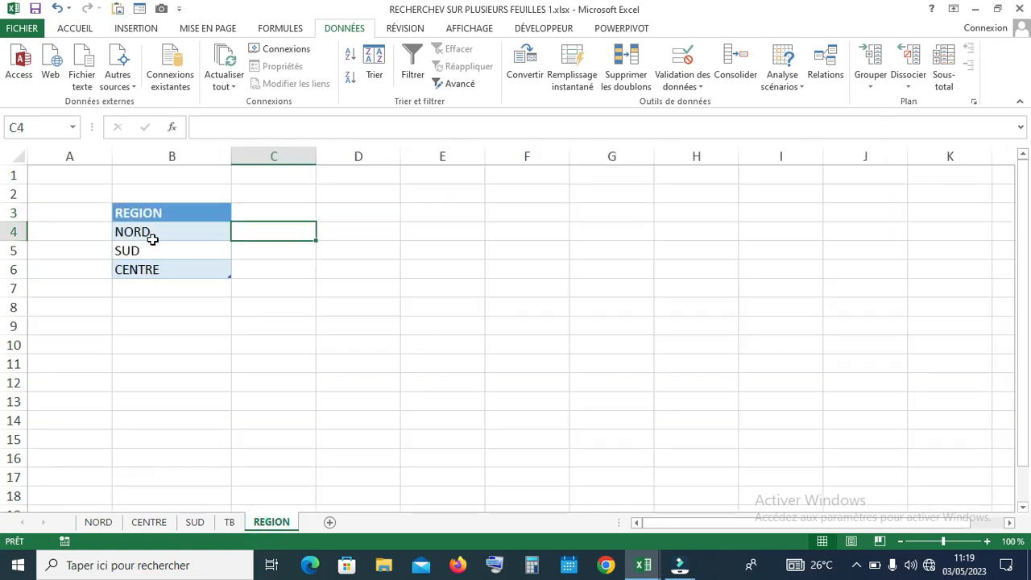
click(230, 522)
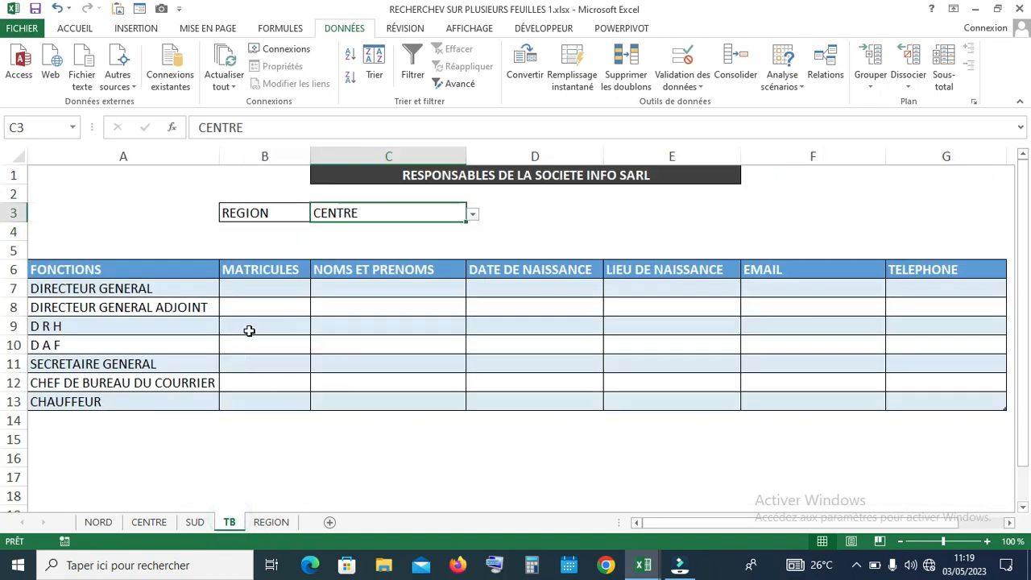
Start a RECHERCHEV formula in cell B7, the MATRICULES cell of the DIRECTEUR GENERAL row
click(246, 289)
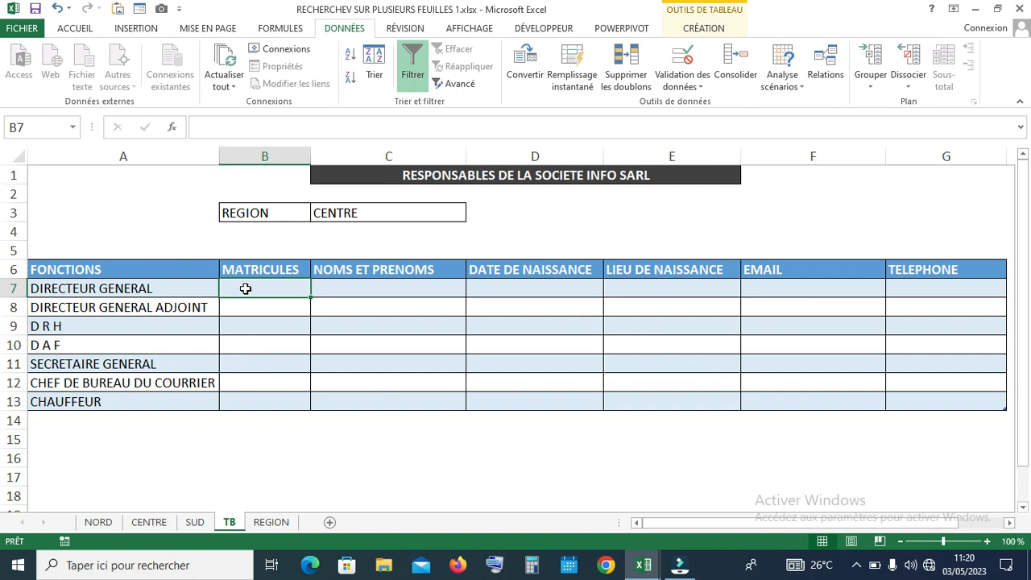
text(=)
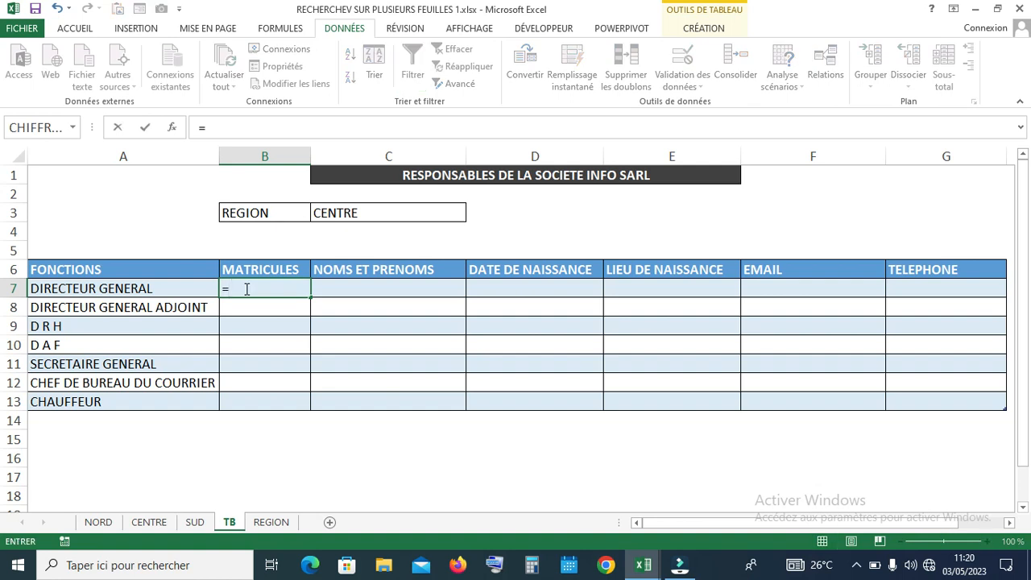
text(RE)
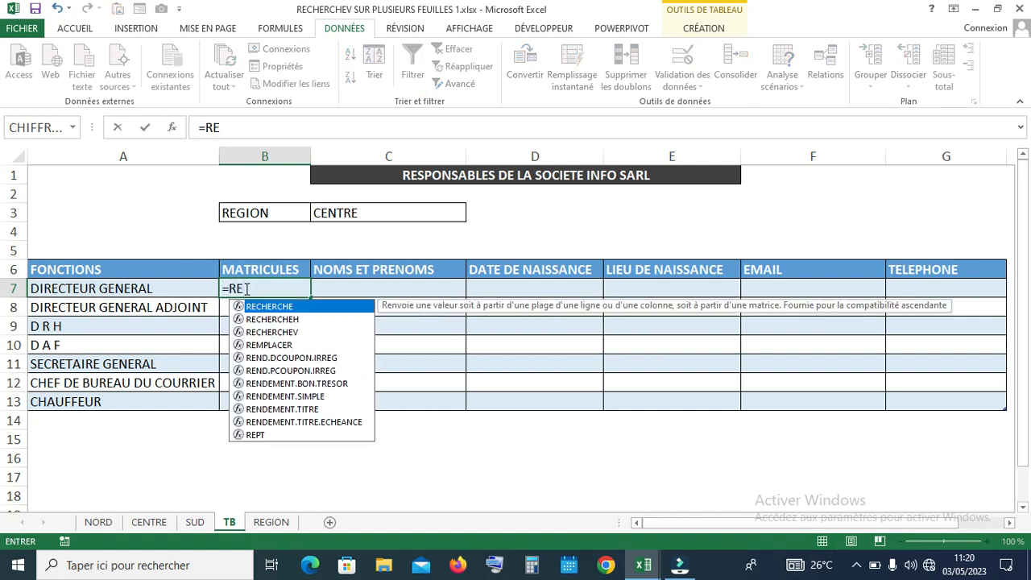
text(CH)
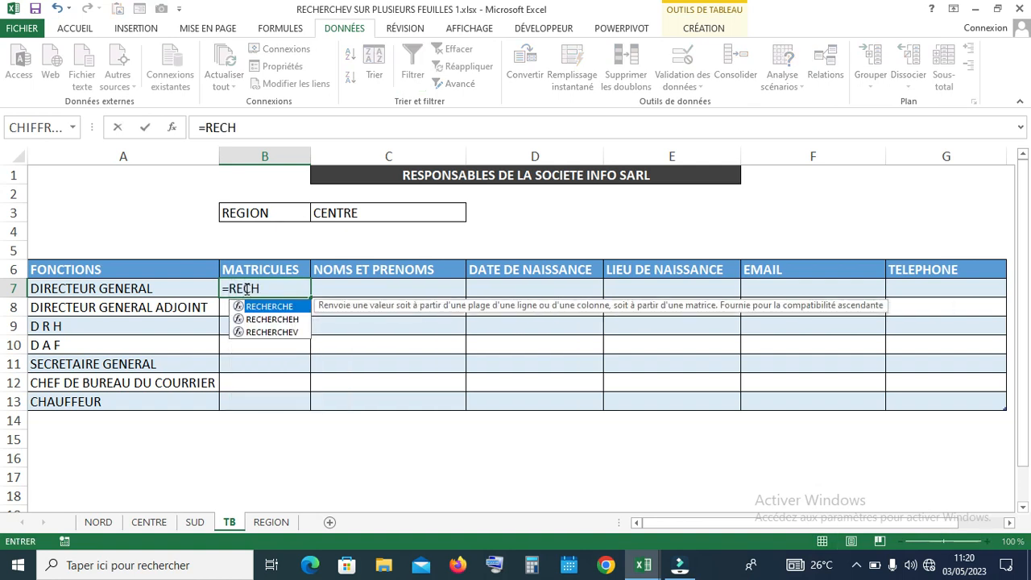
click(286, 332)
double_click(286, 332)
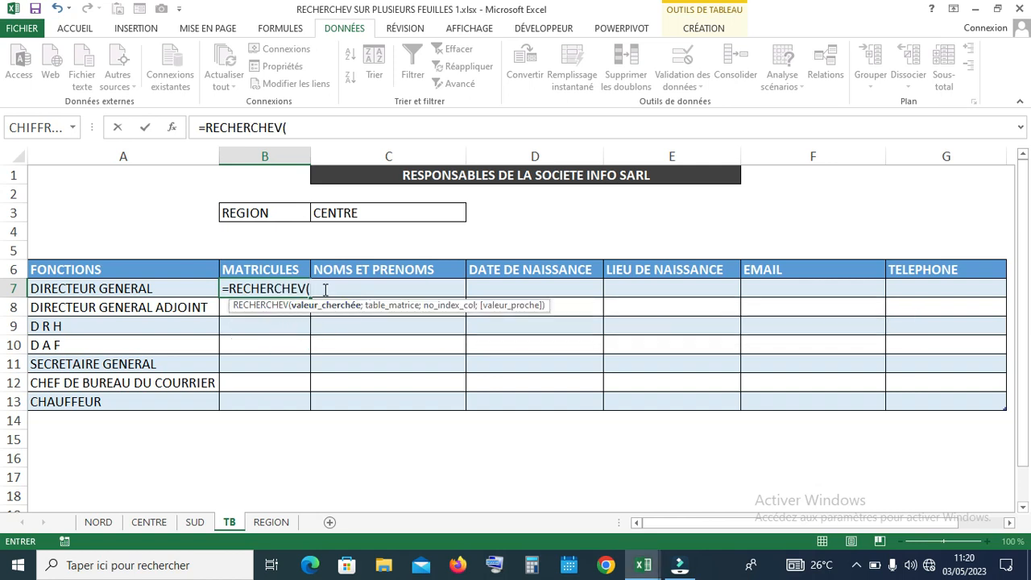
click(150, 288)
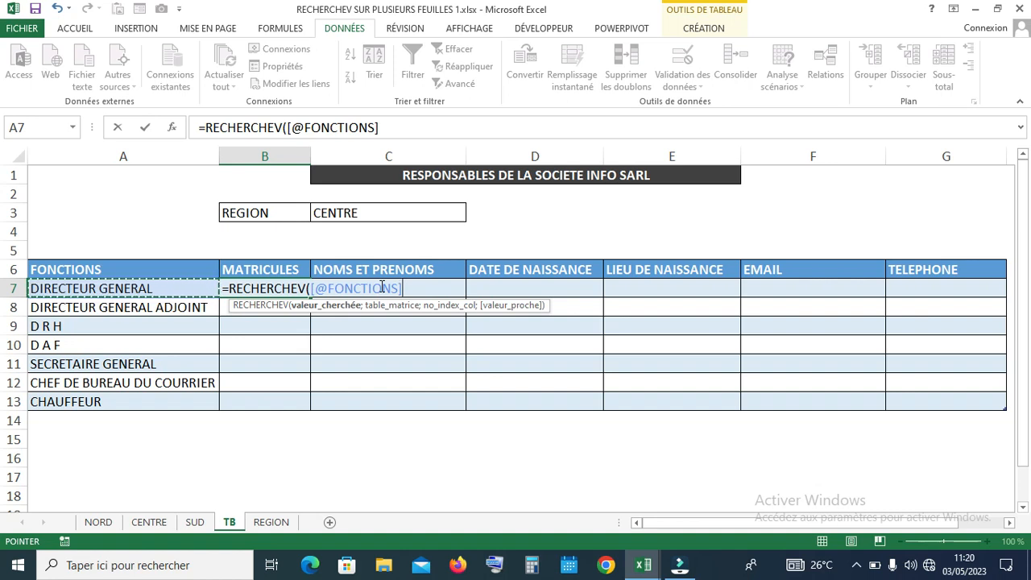
key(BackSpace)
key(BackSpace)
key(BackSpace)
key(BackSpace)
key(BackSpace)
key(BackSpace)
key(BackSpace)
key(BackSpace)
key(BackSpace)
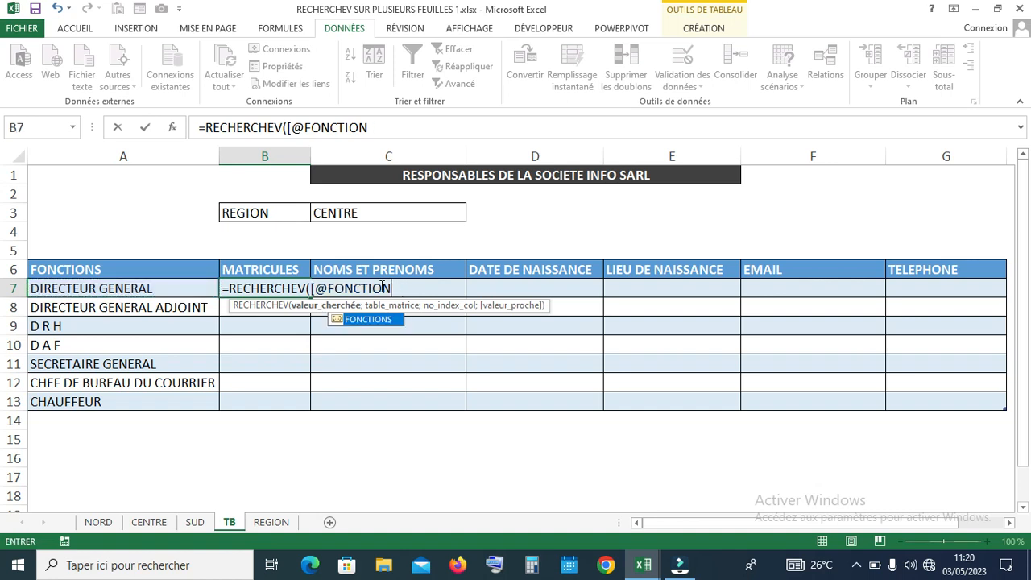
key(BackSpace)
key(BackSpace)
key(BackSpace)
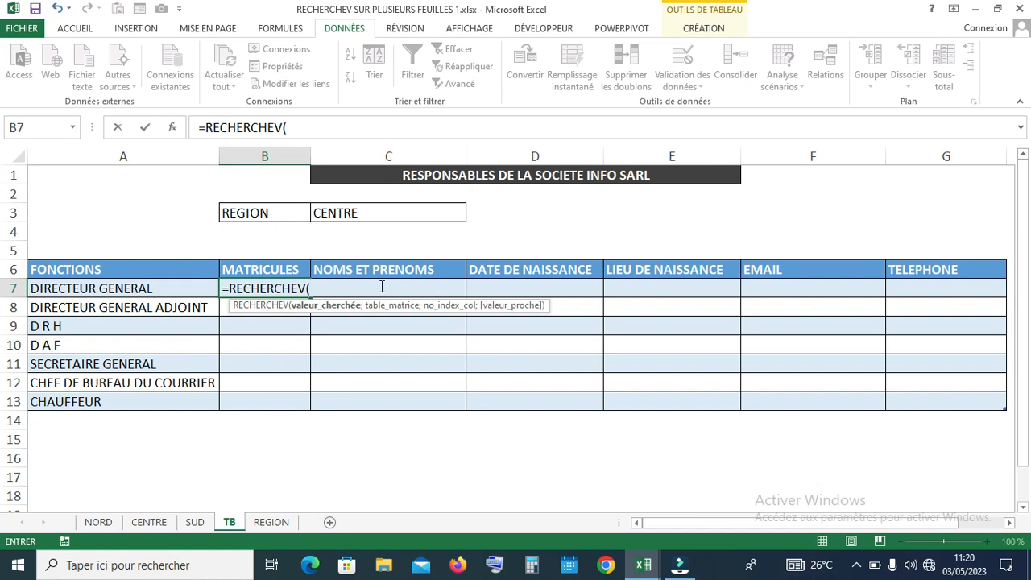
Give the B7 formula A7 as the lookup value and INDIRECT(C3) as the table array
text(A7)
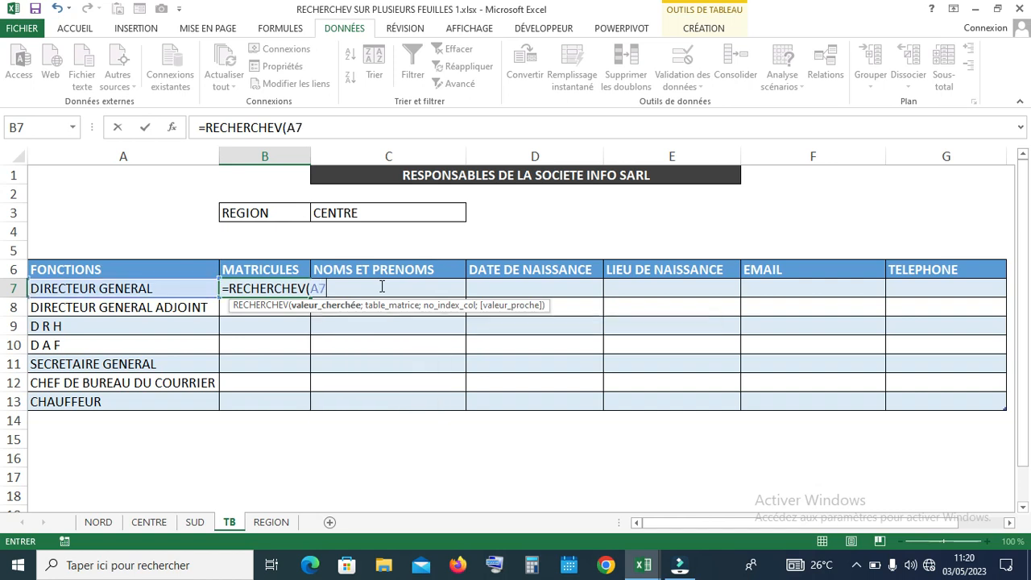
text(;)
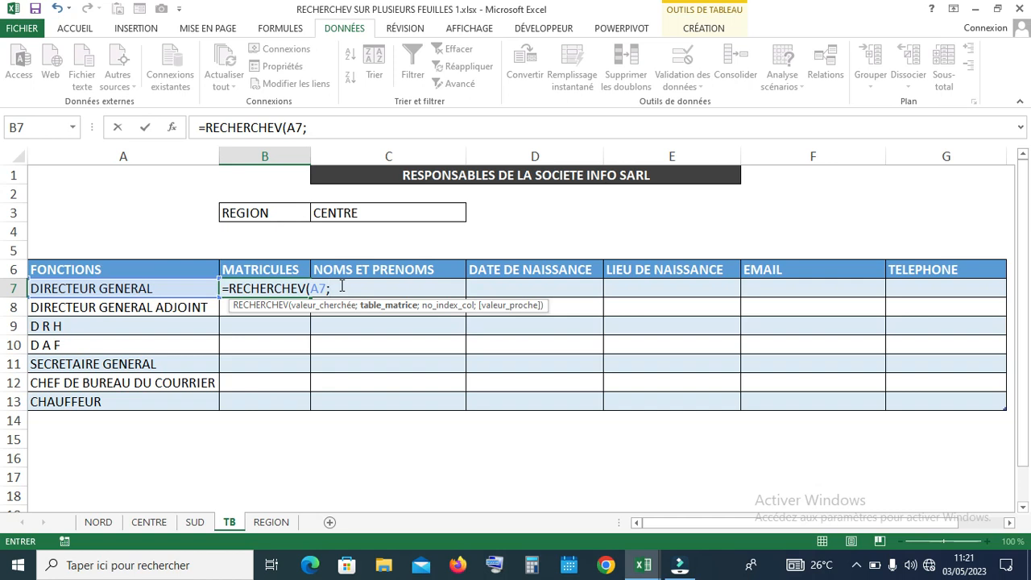
text(INDIRECT)
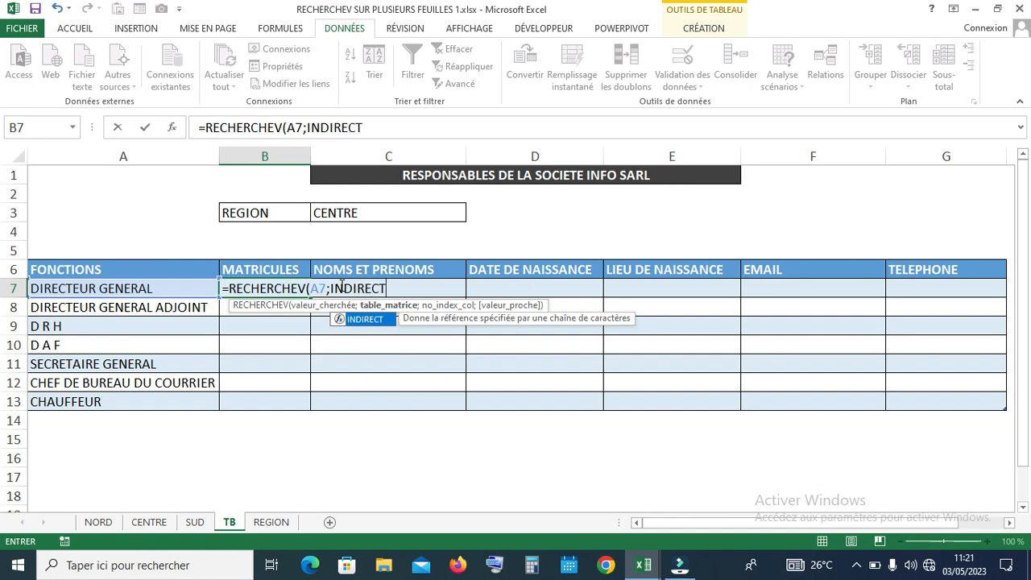
double_click(366, 318)
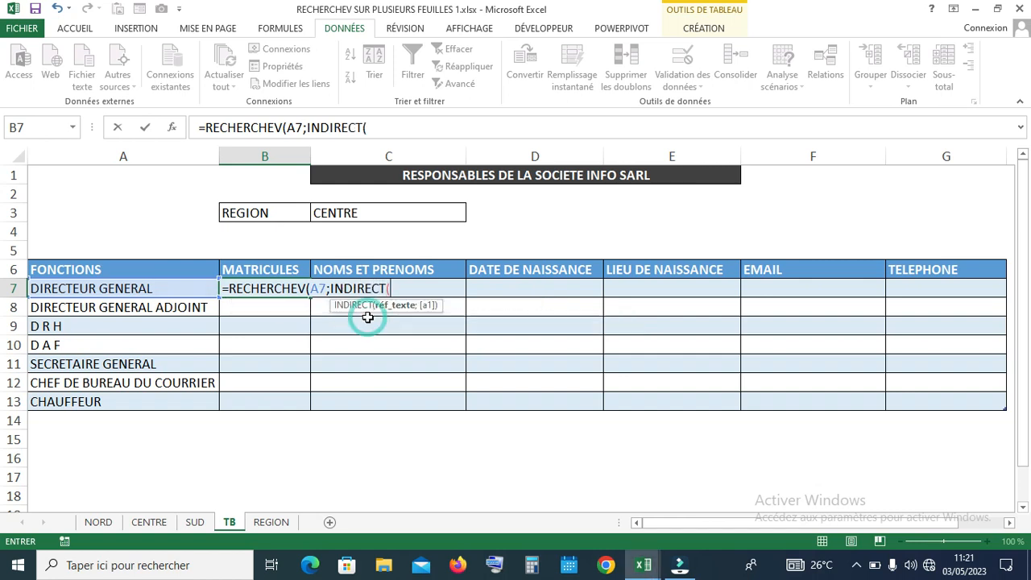
click(359, 213)
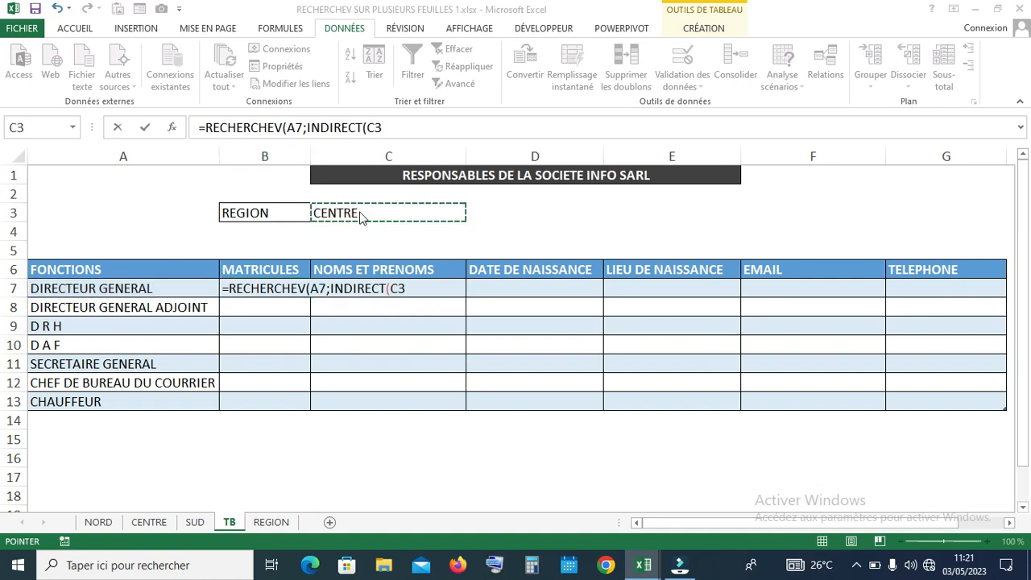
click(411, 287)
text())
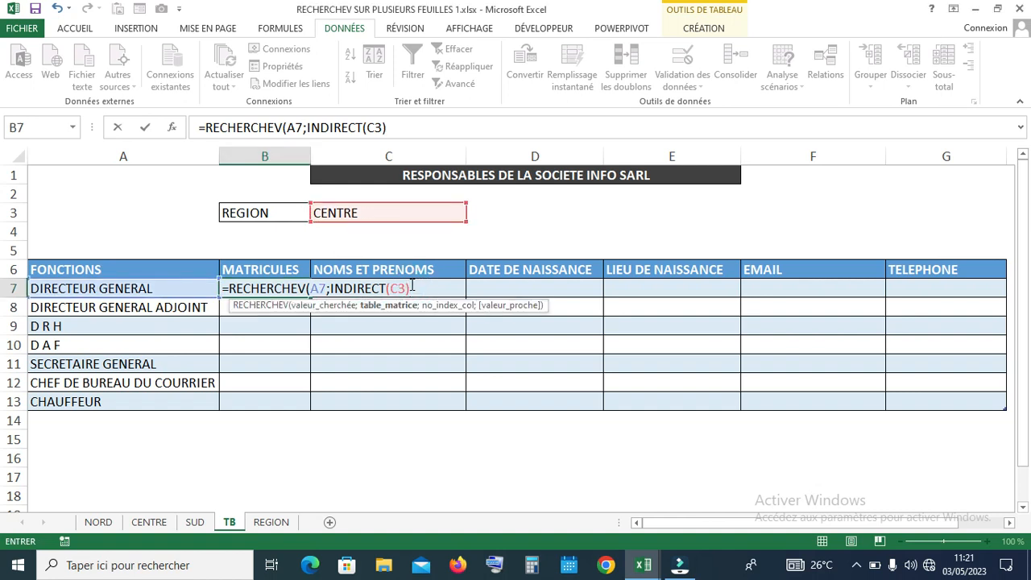
text(;)
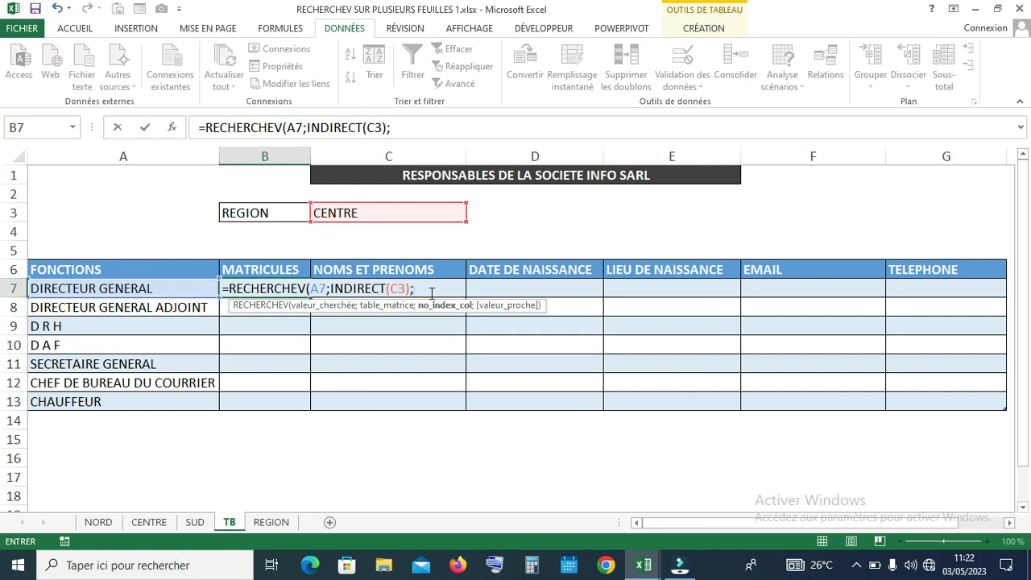
Complete the B7 formula with column index 2 and exact match (FAUX), and enter it
text(2;)
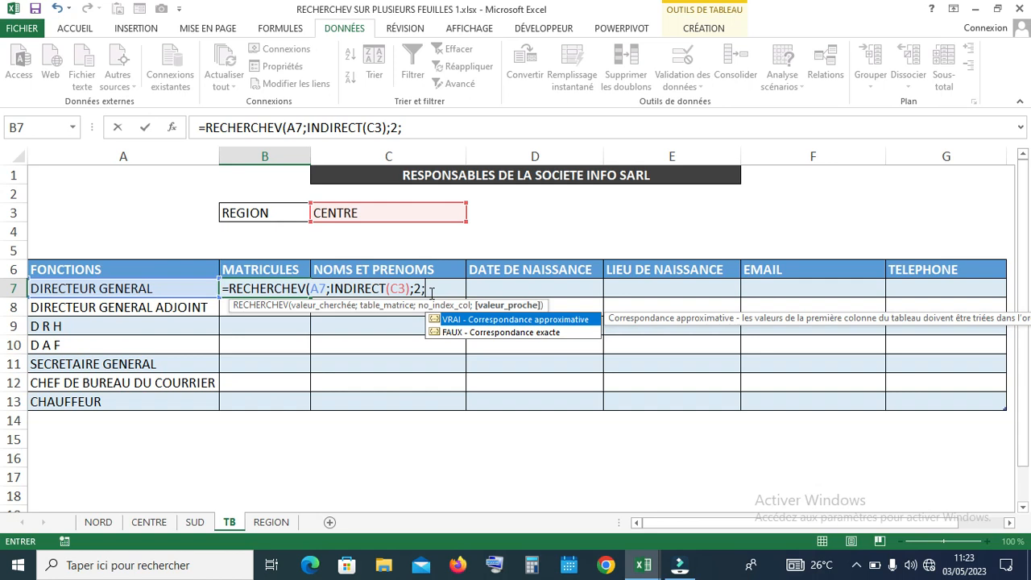
click(449, 333)
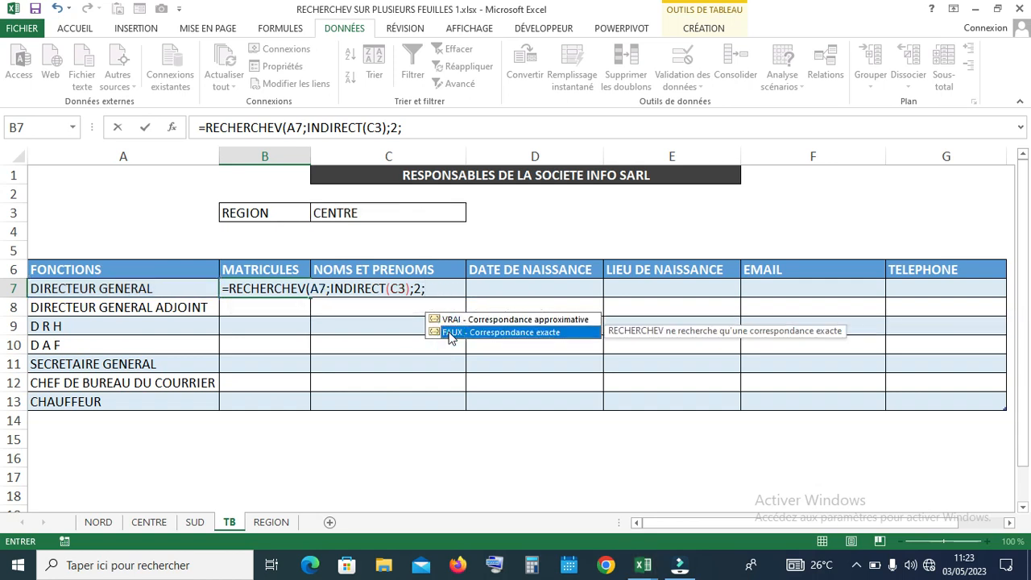
double_click(449, 333)
text())
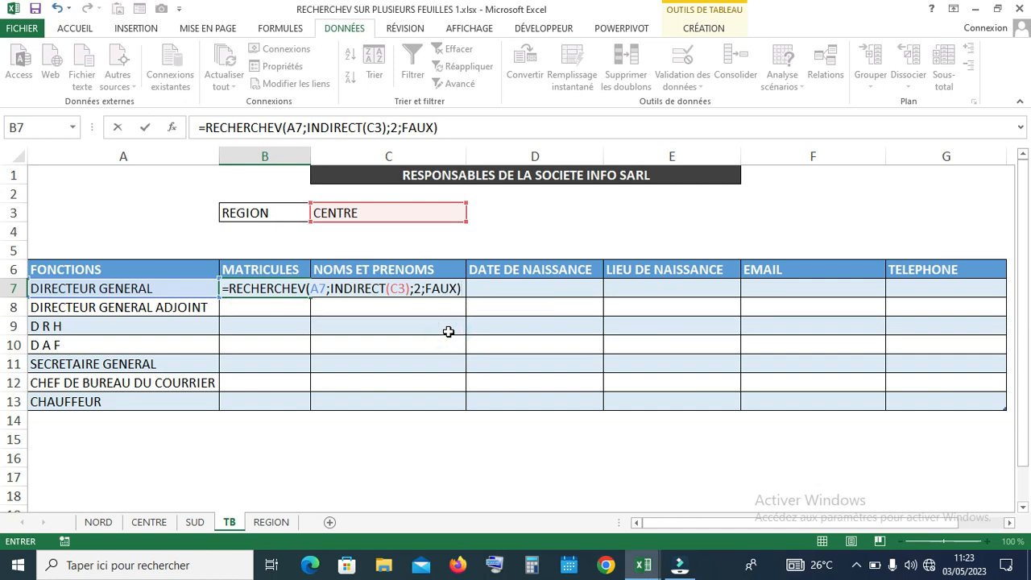
key(Return)
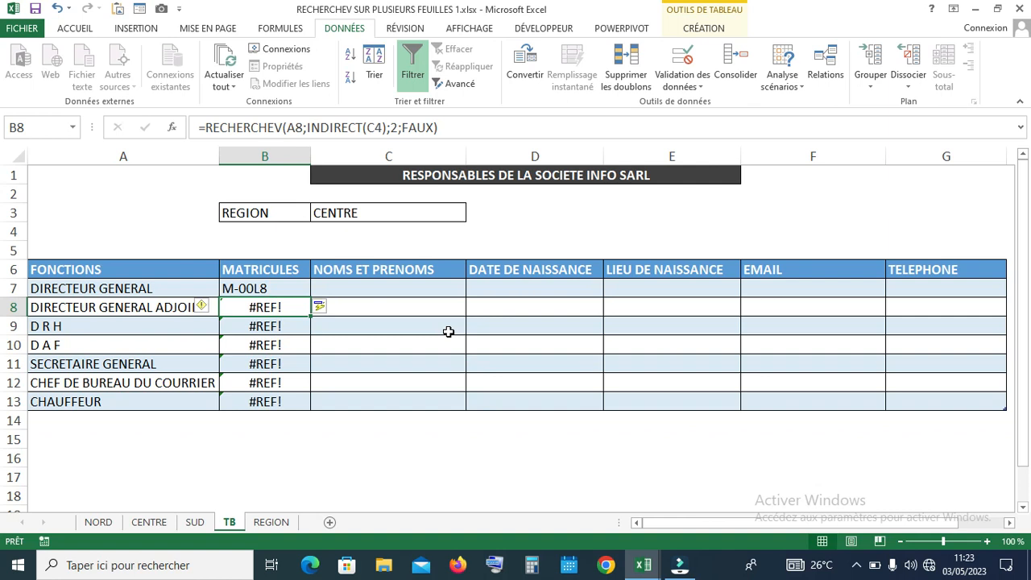
Compare the RECHERCHEV formulas in B7 to B10, examining the cell reference inside INDIRECT in each row
click(280, 288)
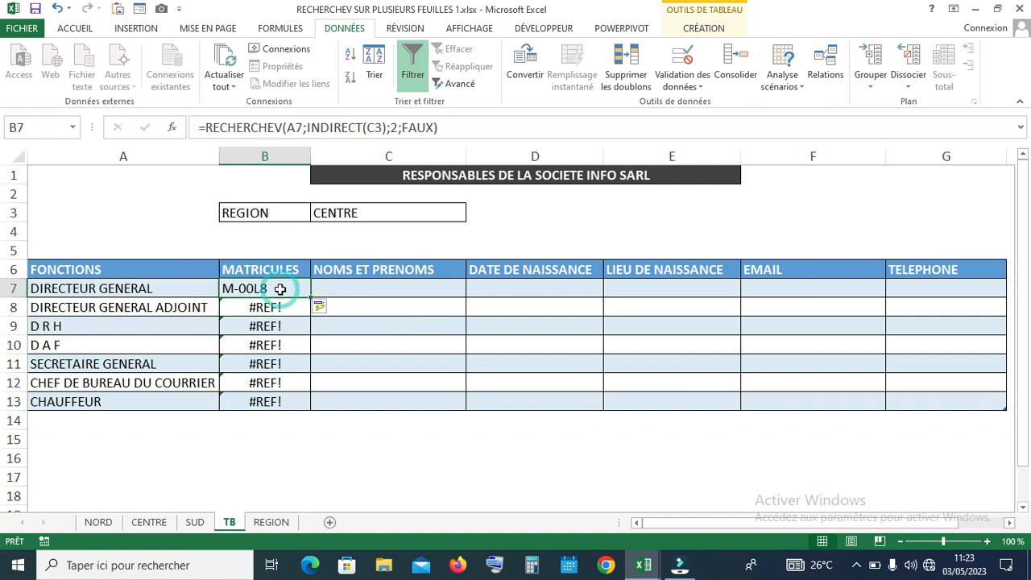
click(270, 307)
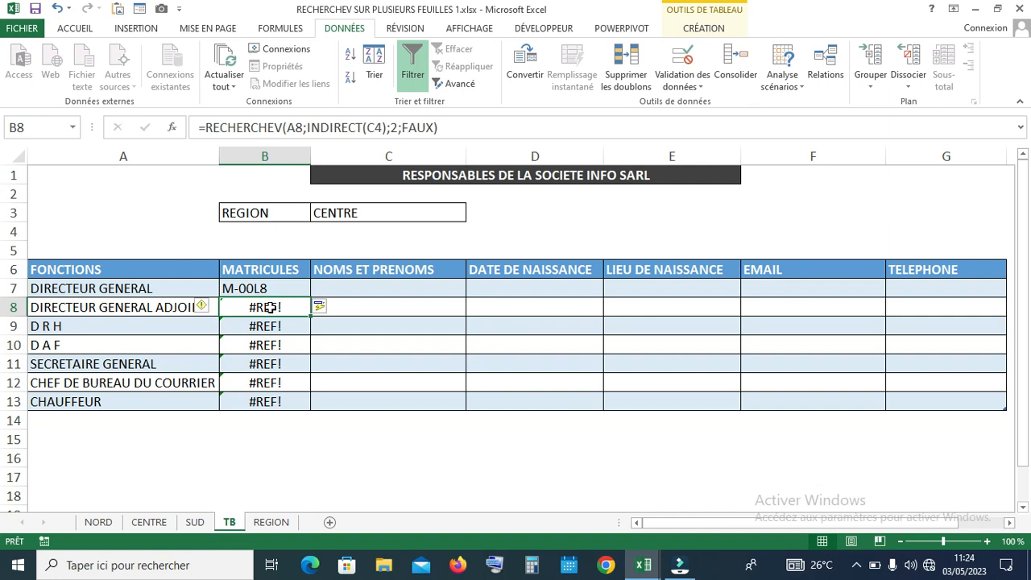
click(266, 327)
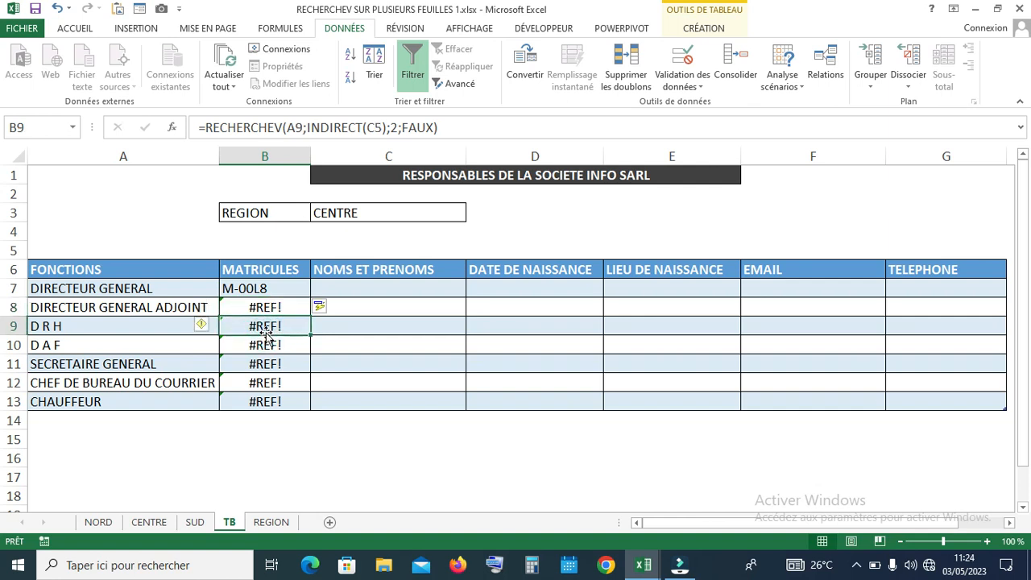
click(285, 289)
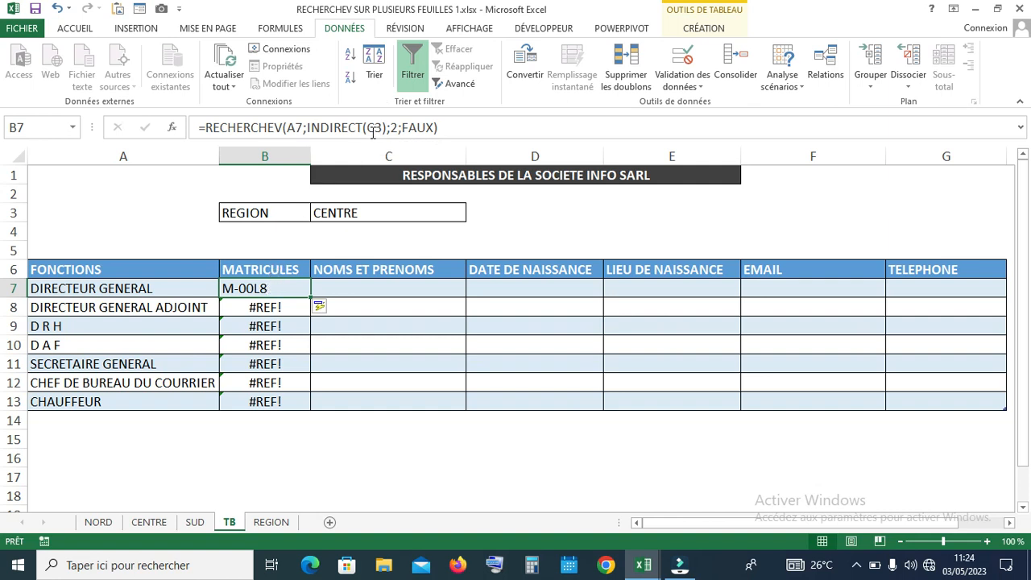
click(274, 311)
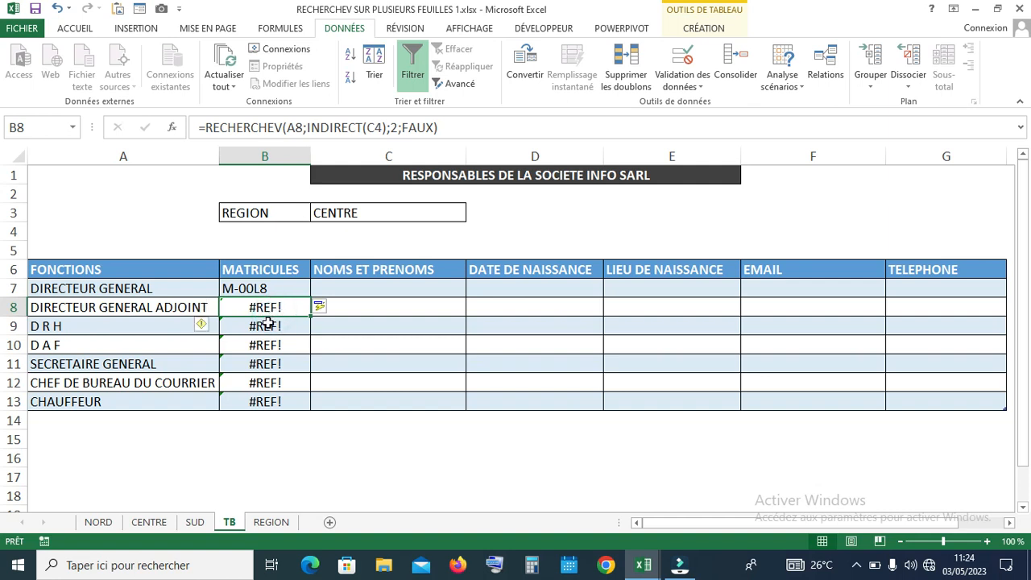
click(266, 325)
click(267, 347)
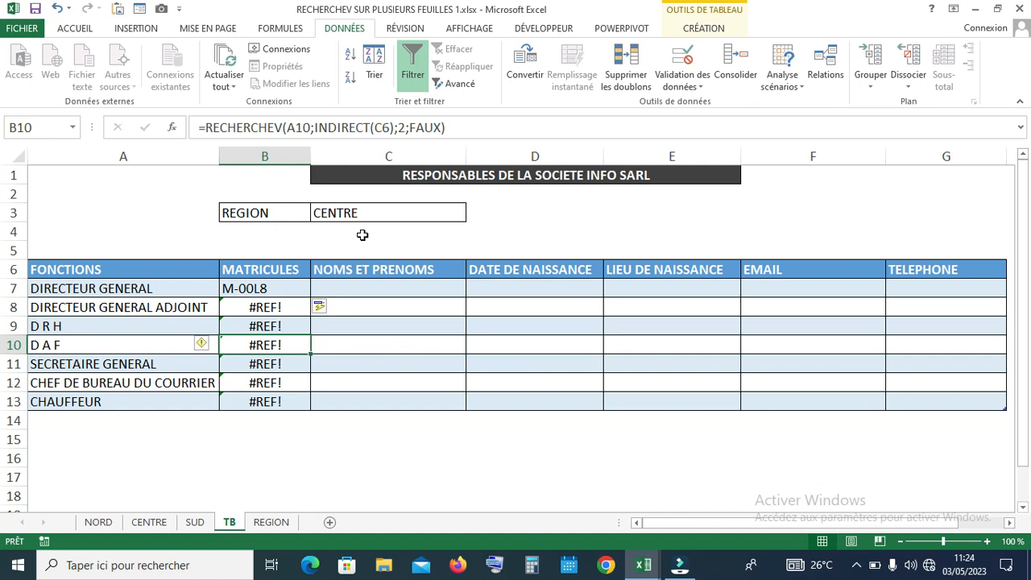
Make the INDIRECT reference in the B7 formula absolute as $C$3 and enter the formula
click(268, 288)
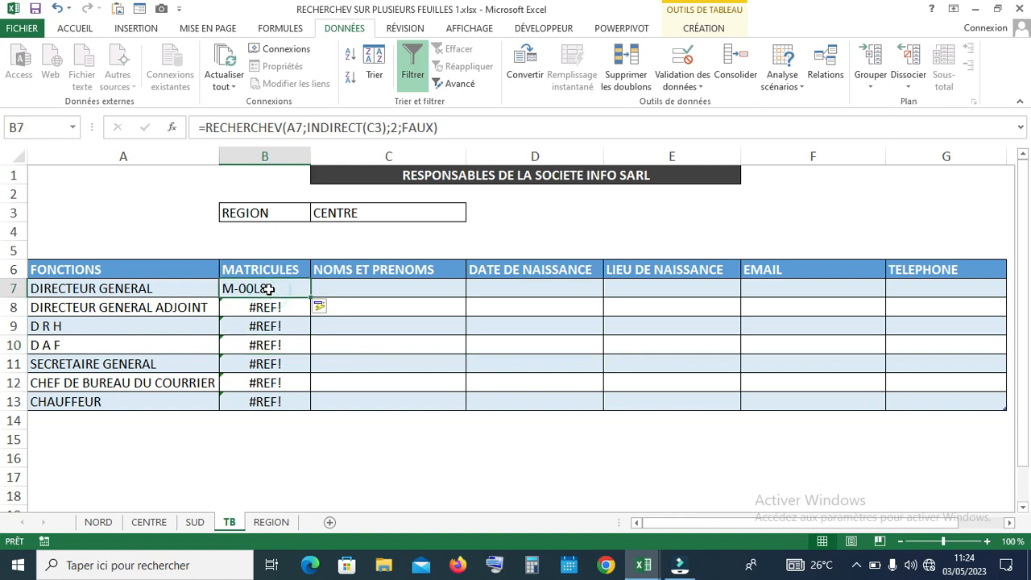
click(375, 127)
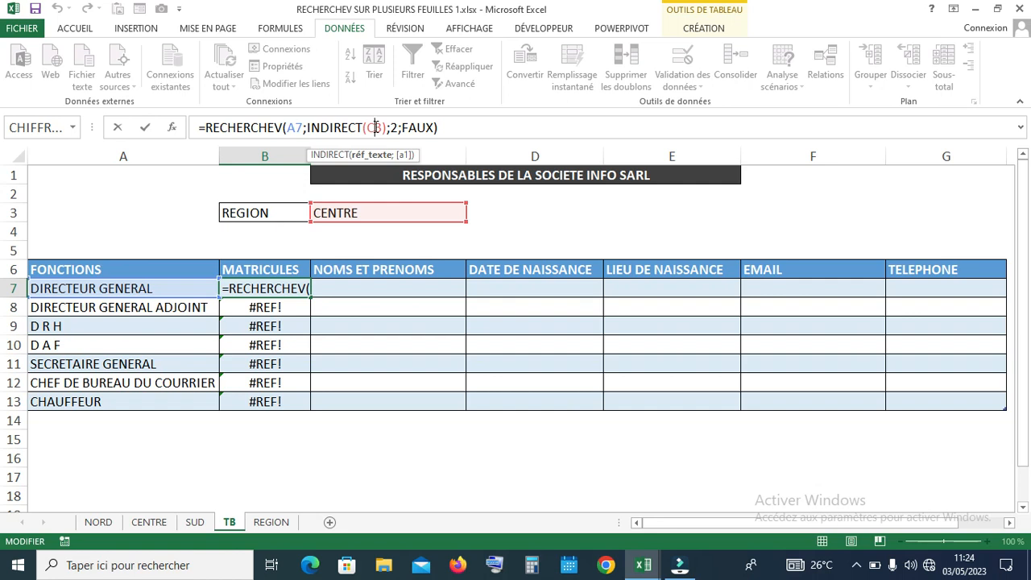
key(F4)
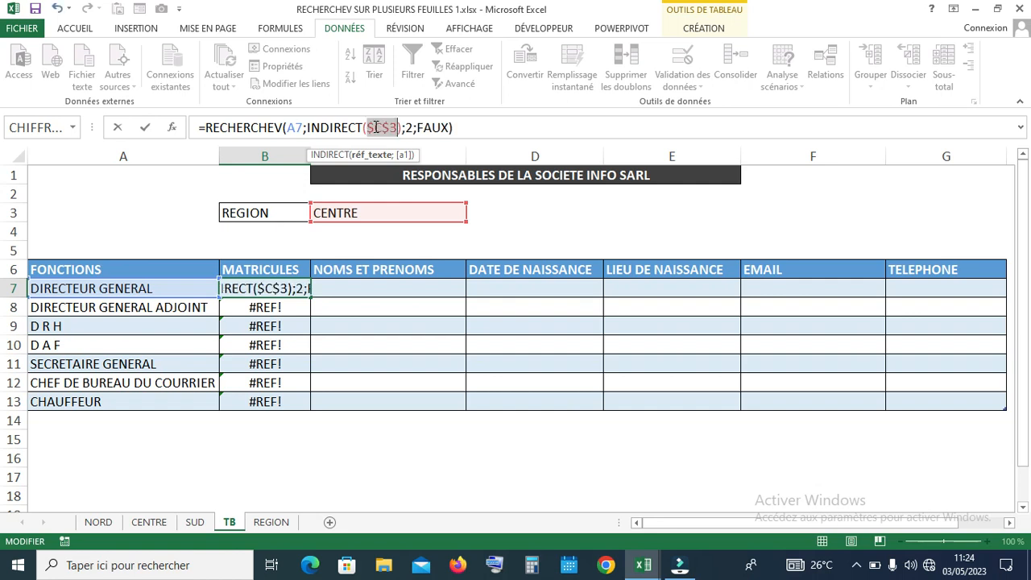
key(Return)
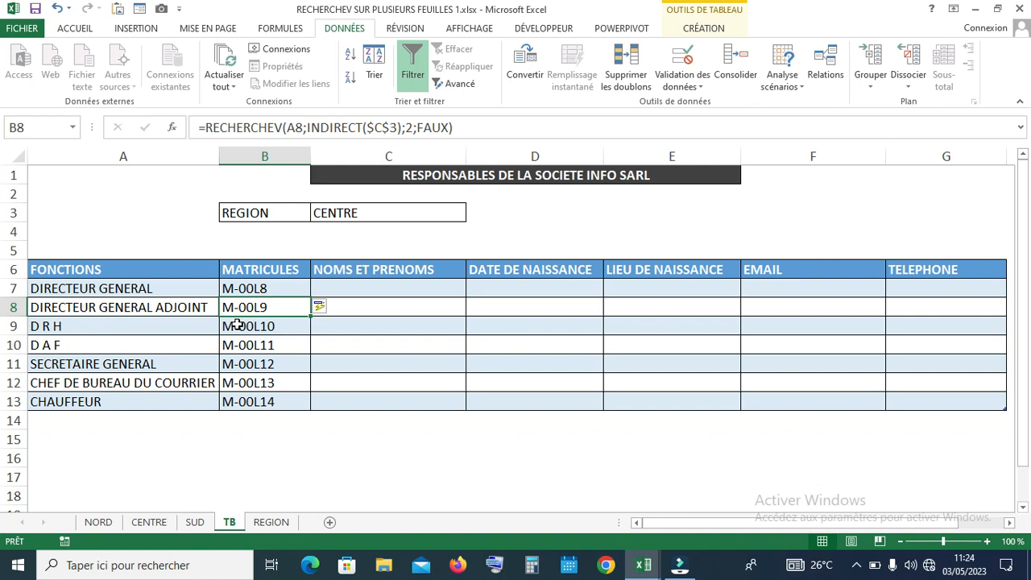
Copy the full text of the RECHERCHEV formula in B7 without changing the cell
click(255, 287)
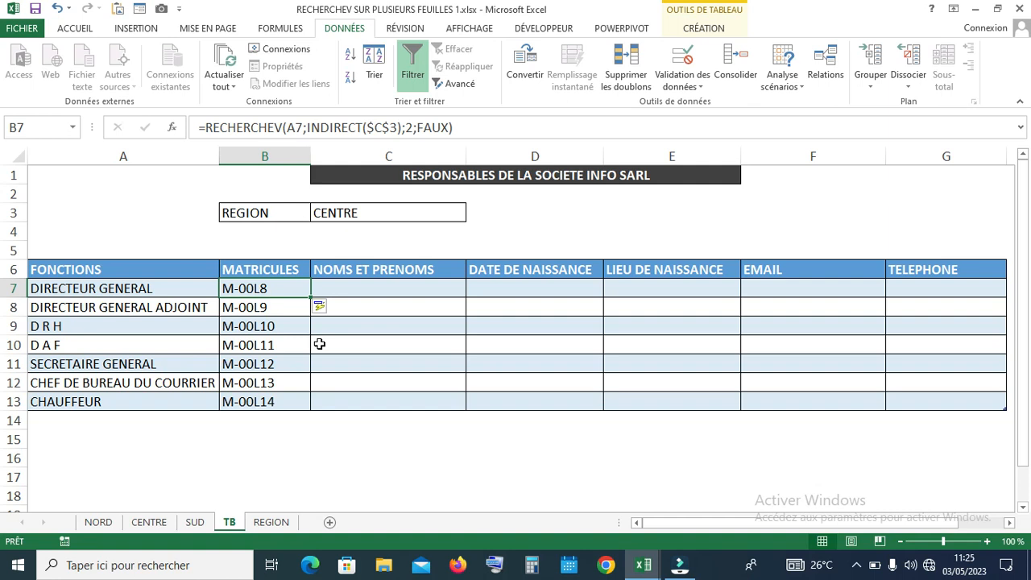
click(344, 291)
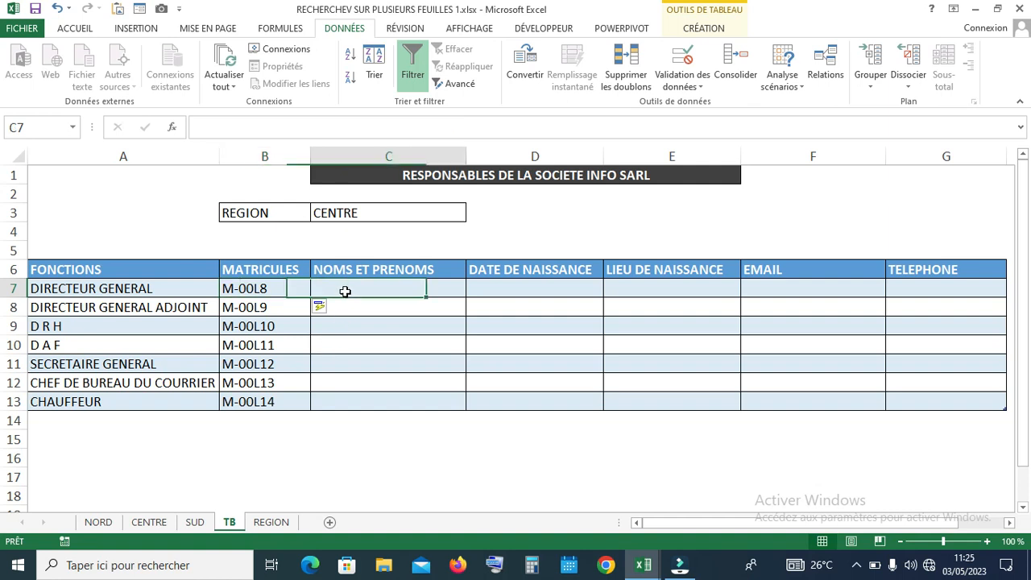
click(288, 289)
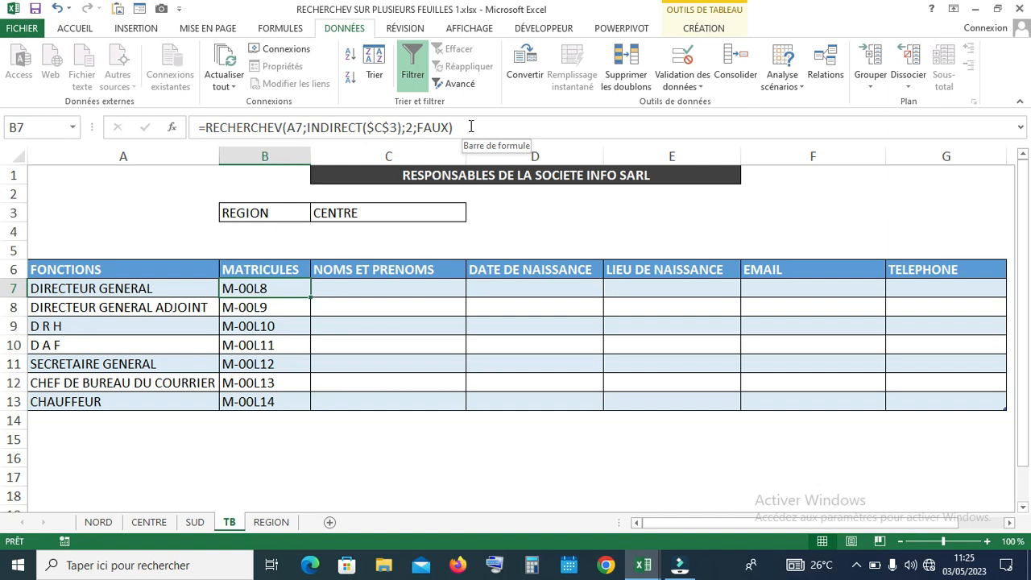
click(471, 127)
drag(471, 127, 197, 129)
key(ctrl+c)
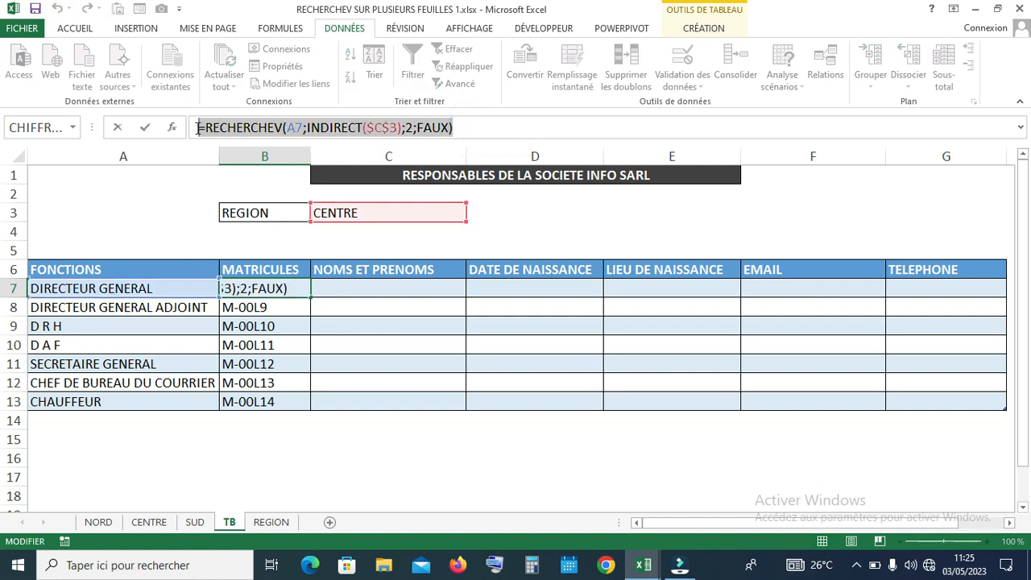
key(Return)
Paste the copied formula into C7 under NOMS ET PRENOMS and enter it with column index 3
double_click(359, 286)
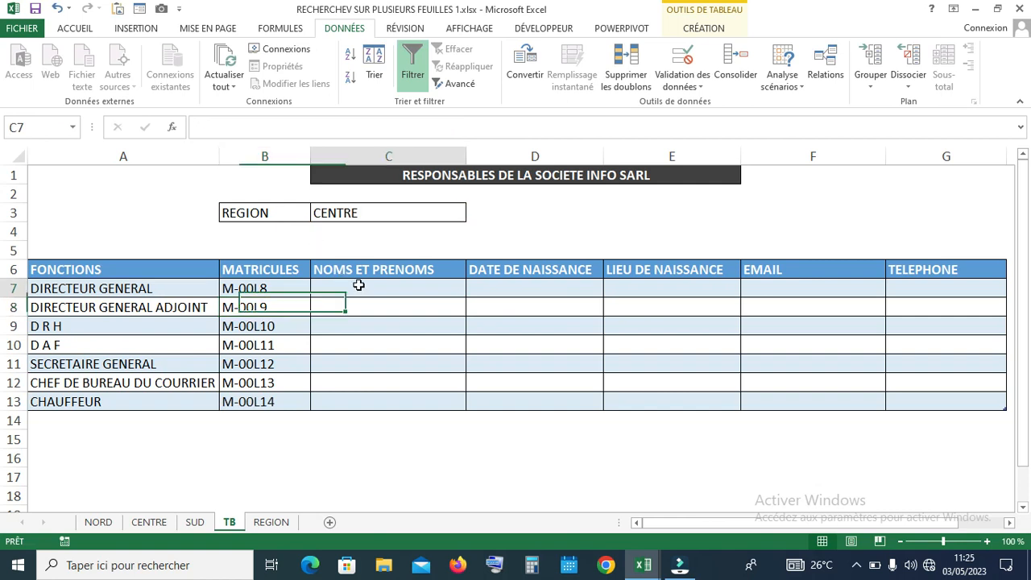
key(ctrl+v)
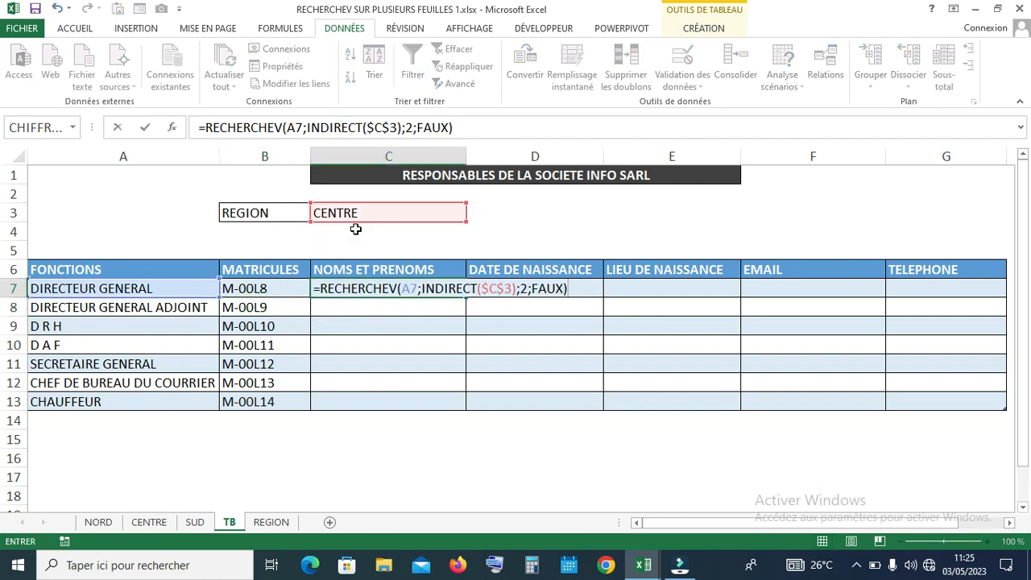
click(414, 128)
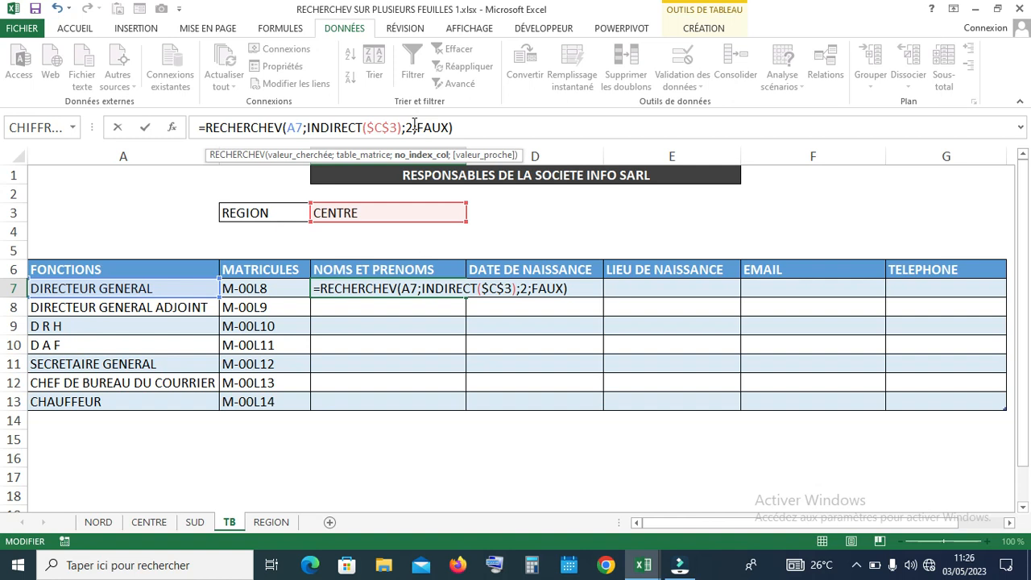
key(BackSpace)
text(3)
key(Return)
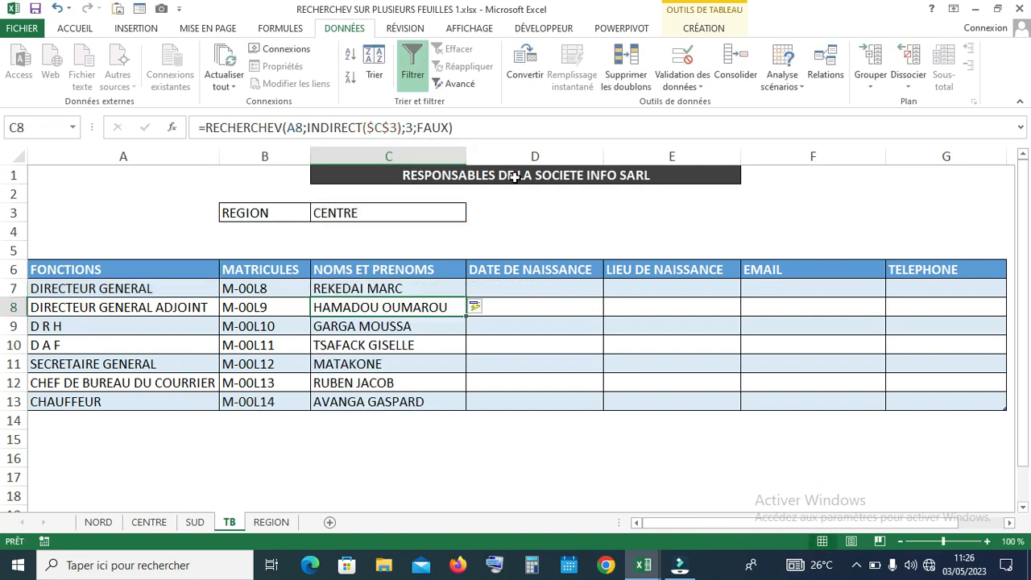
Paste the copied formula into D7 under DATE DE NAISSANCE and enter it with column index 4
click(511, 285)
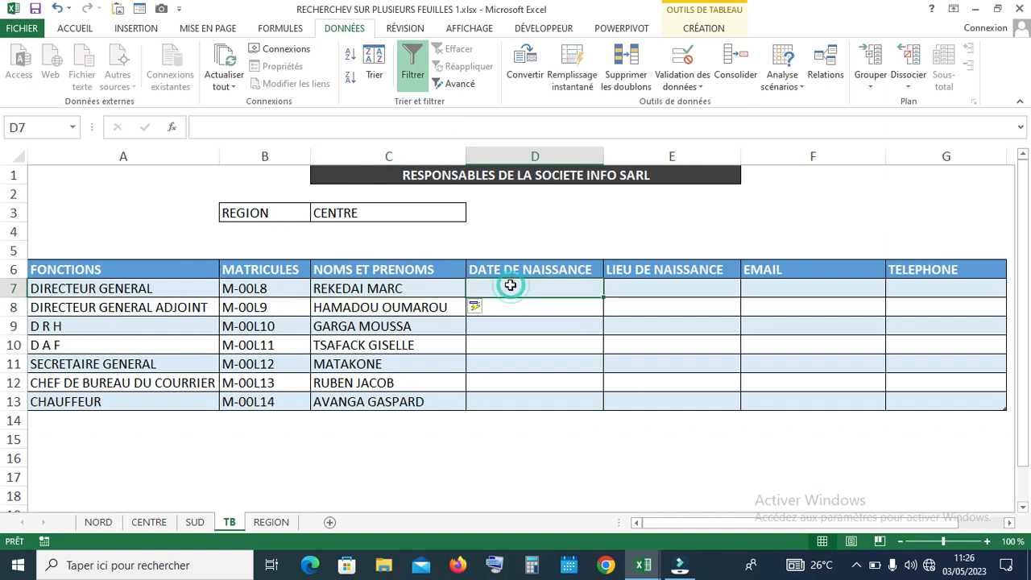
double_click(510, 285)
key(ctrl+v)
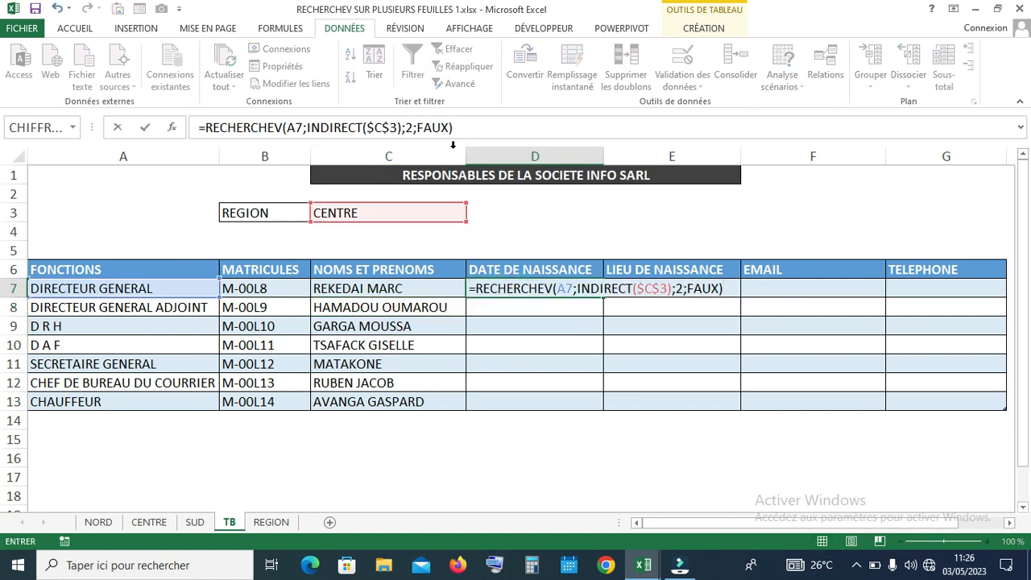
click(413, 125)
click(414, 124)
key(BackSpace)
text(4)
key(Return)
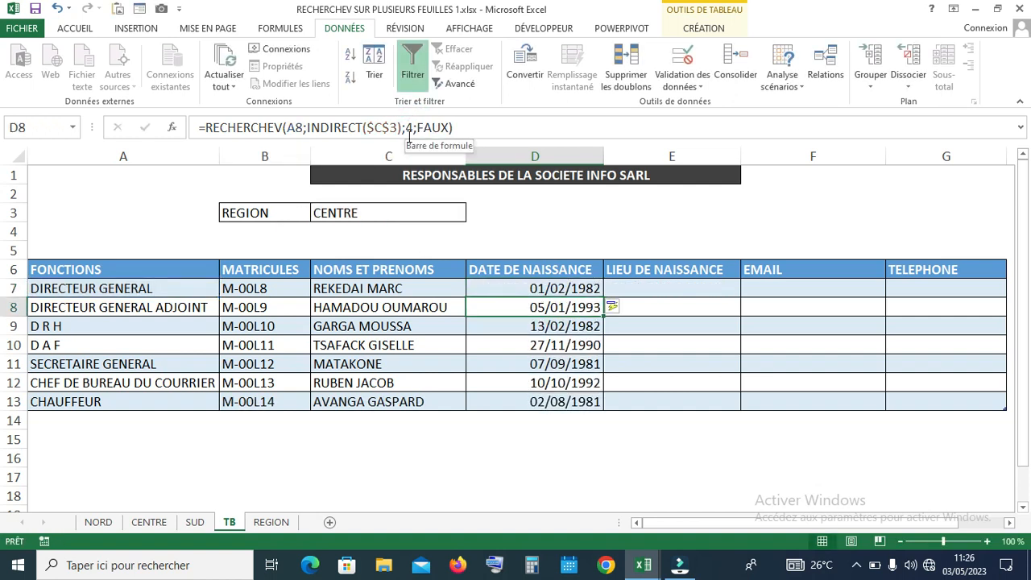
Paste the copied RECHERCHEV formula into E7 under LIEU DE NAISSANCE and enter it with column index 5
click(672, 284)
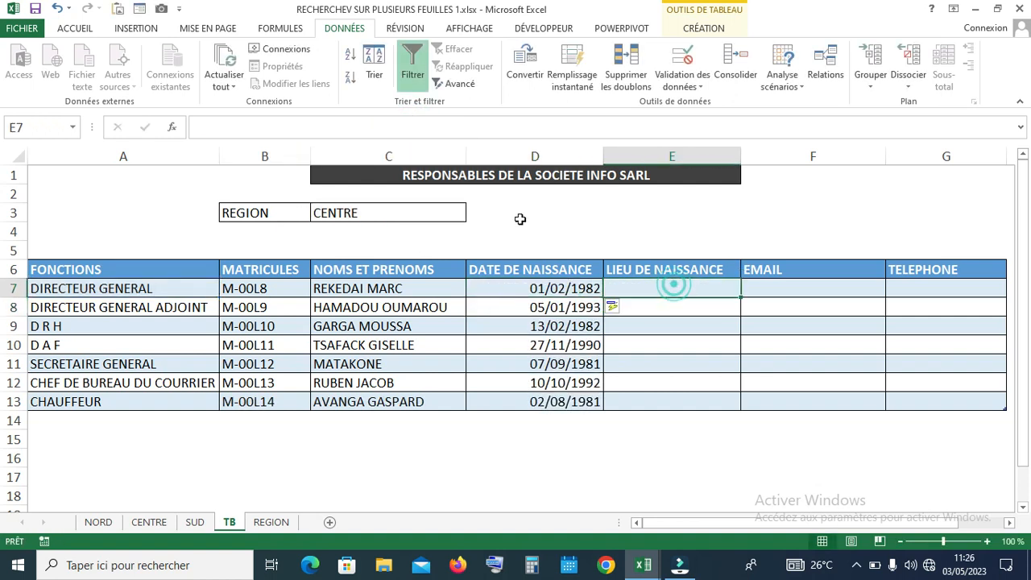
click(370, 124)
key(ctrl+v)
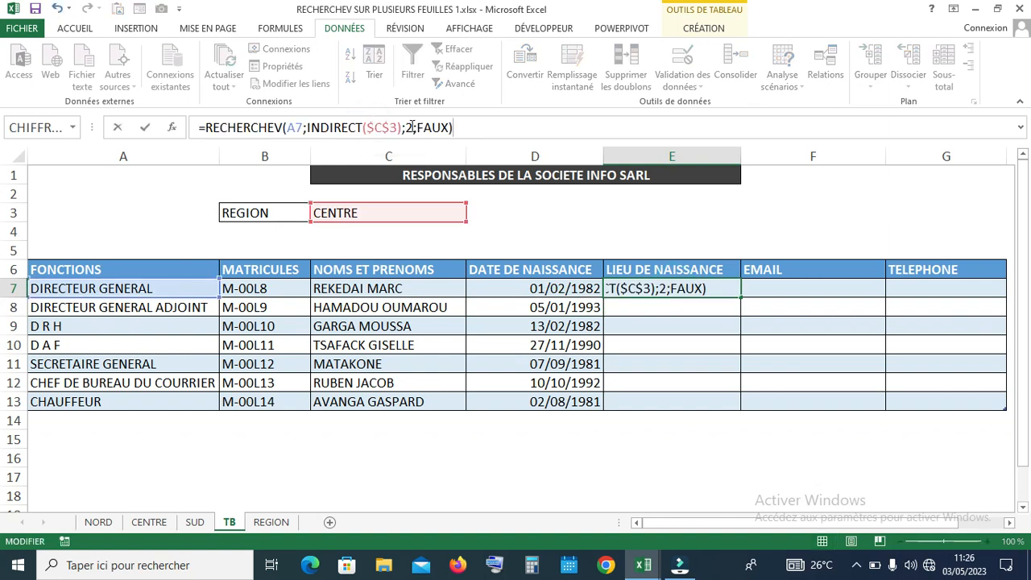
click(411, 127)
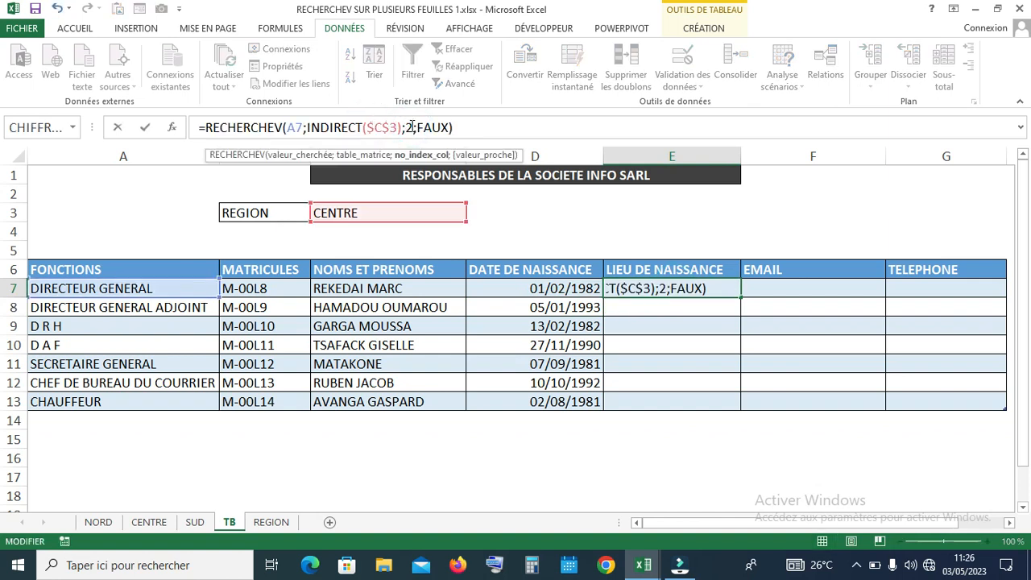
key(BackSpace)
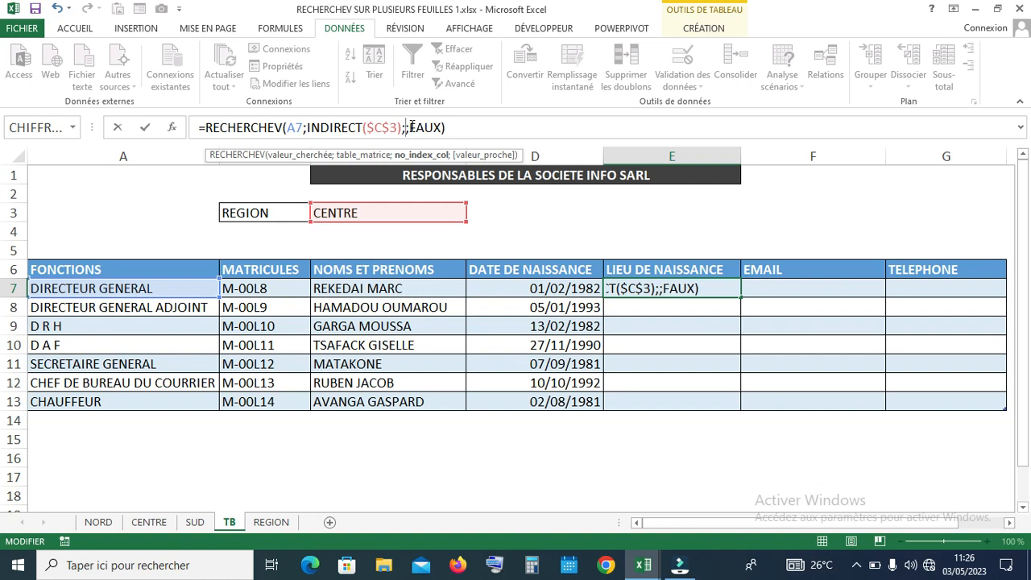
text(5)
key(Return)
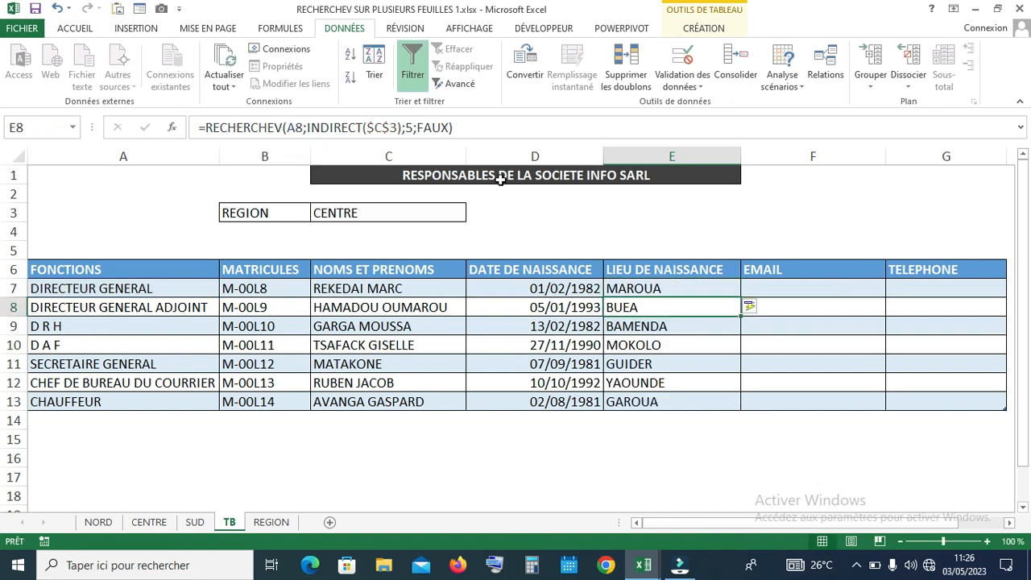
Paste the copied RECHERCHEV formula into F7 under EMAIL and enter it with column index 6
double_click(785, 291)
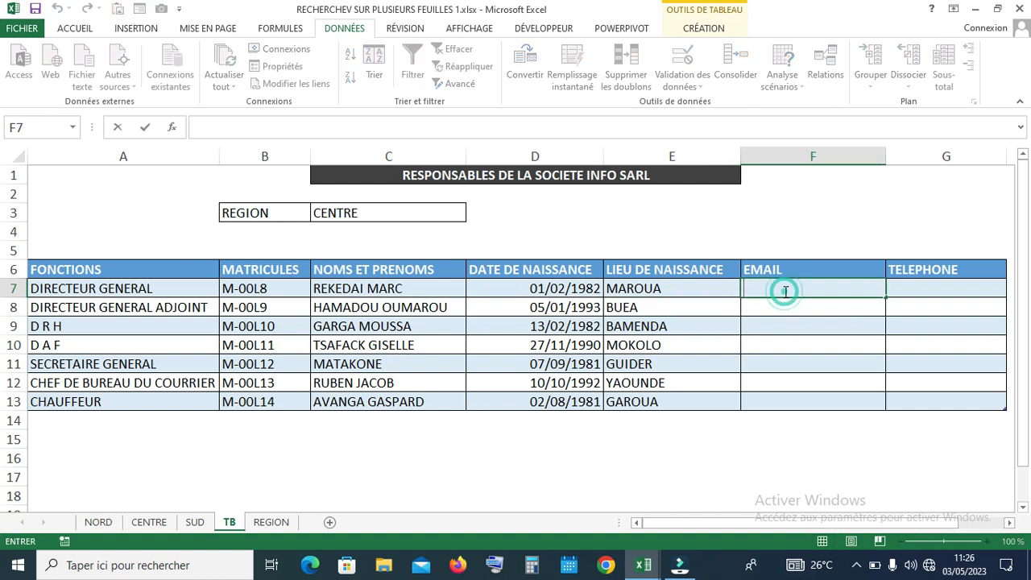
text(=RECHERCHEV(A7;INDIRECT($C$3);2;FAUX))
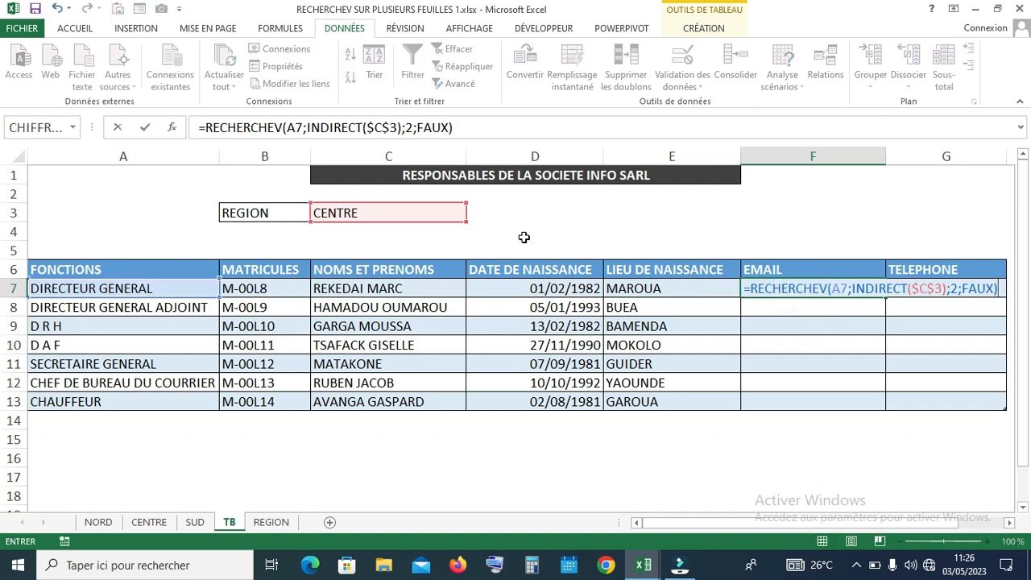
click(413, 128)
key(BackSpace)
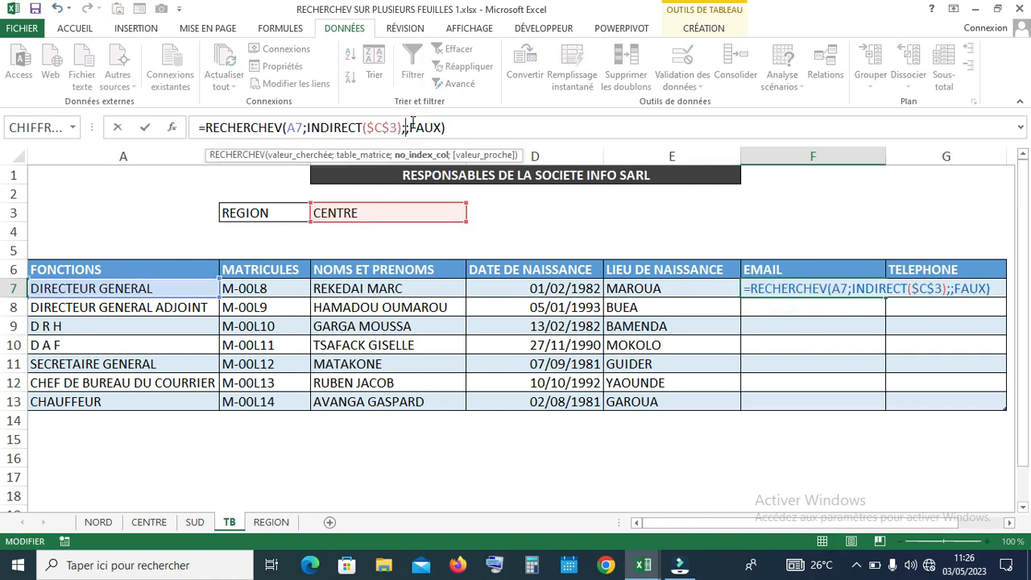
text(6)
key(Return)
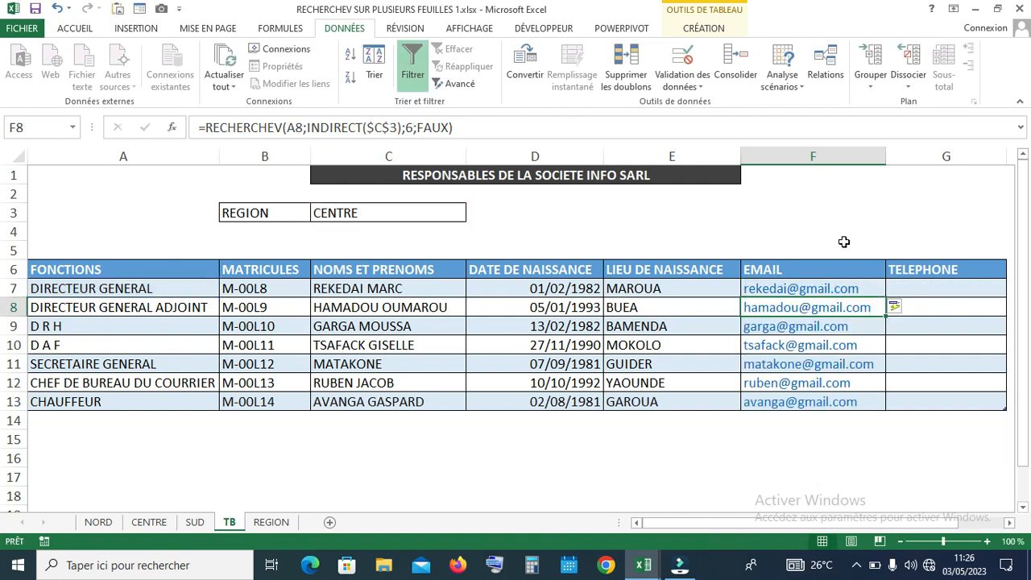
Paste the copied RECHERCHEV formula into G7 under TELEPHONE and enter it with column index 7
click(943, 294)
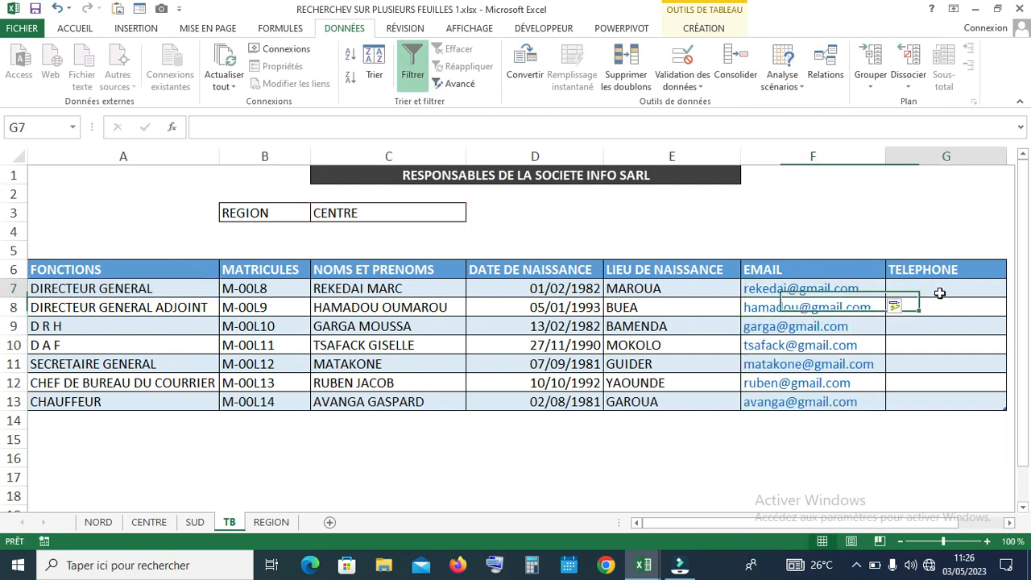
click(402, 127)
text(=RECHERCHEV(A7;INDIRECT($C$3);2;FAUX))
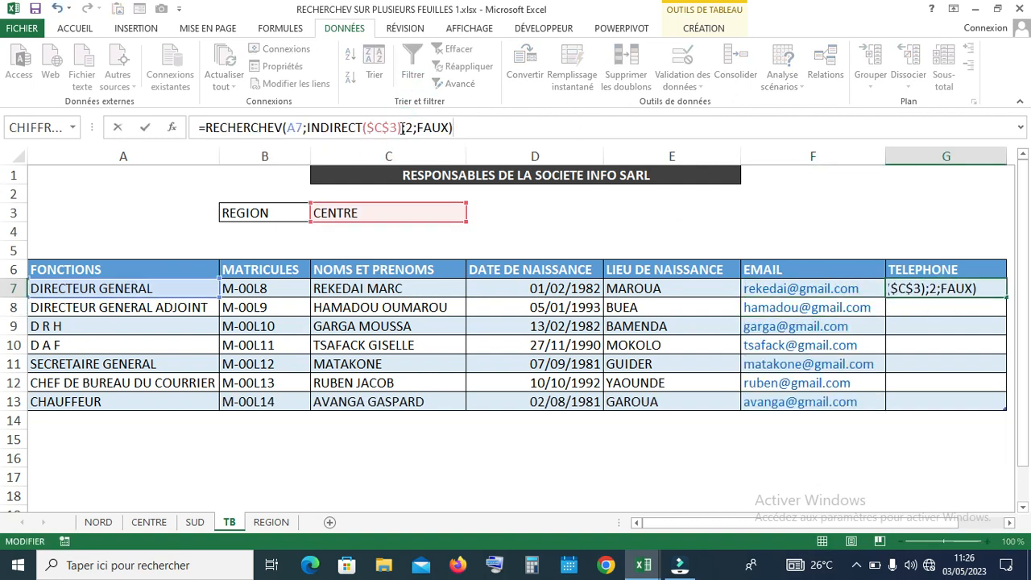
click(410, 127)
key(BackSpace)
text(7)
key(Return)
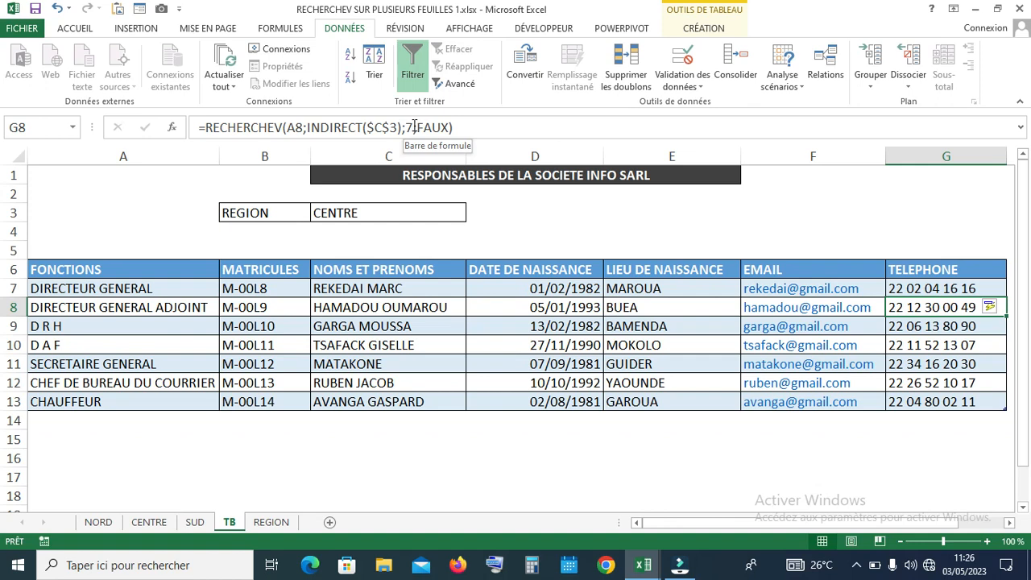
Test the table by switching the region in C3 to NORD, SUD and CENTRE, ending on NORD
click(460, 205)
click(474, 214)
click(441, 226)
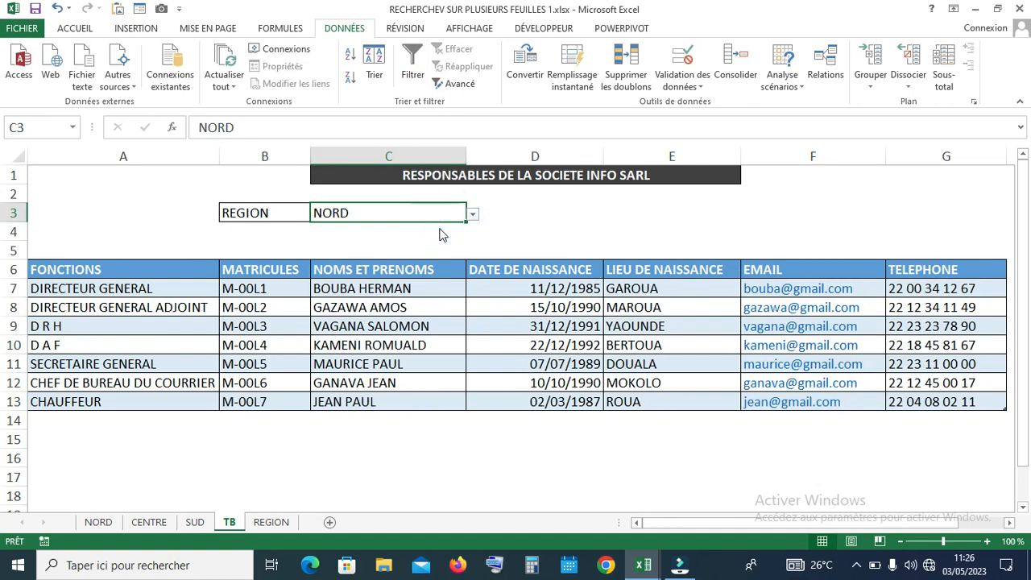
click(473, 214)
click(454, 236)
click(473, 215)
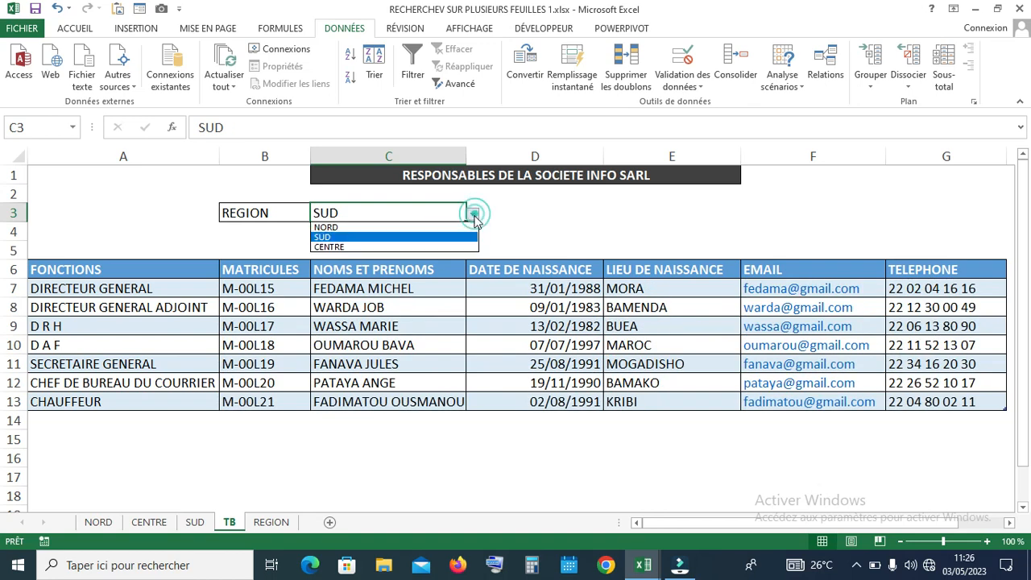
click(436, 246)
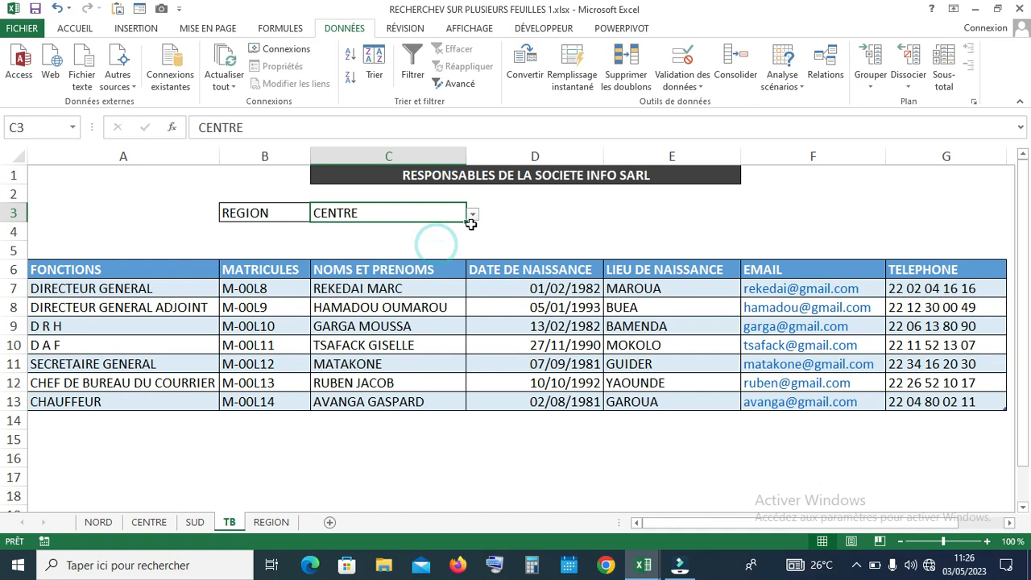
click(474, 214)
click(454, 232)
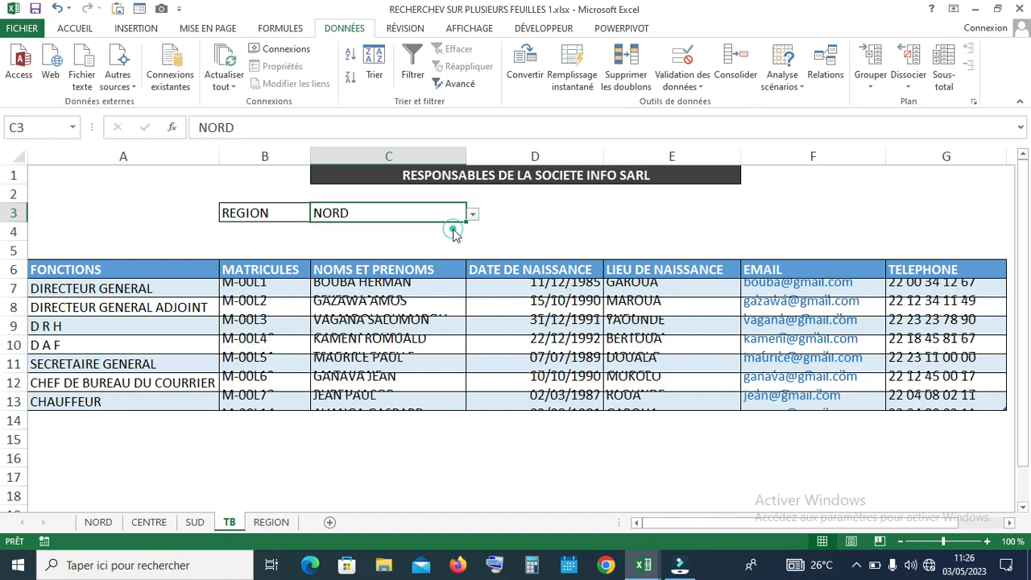
Replace the column index in the B7 RECHERCHEV formula with the COLONNE function
click(290, 284)
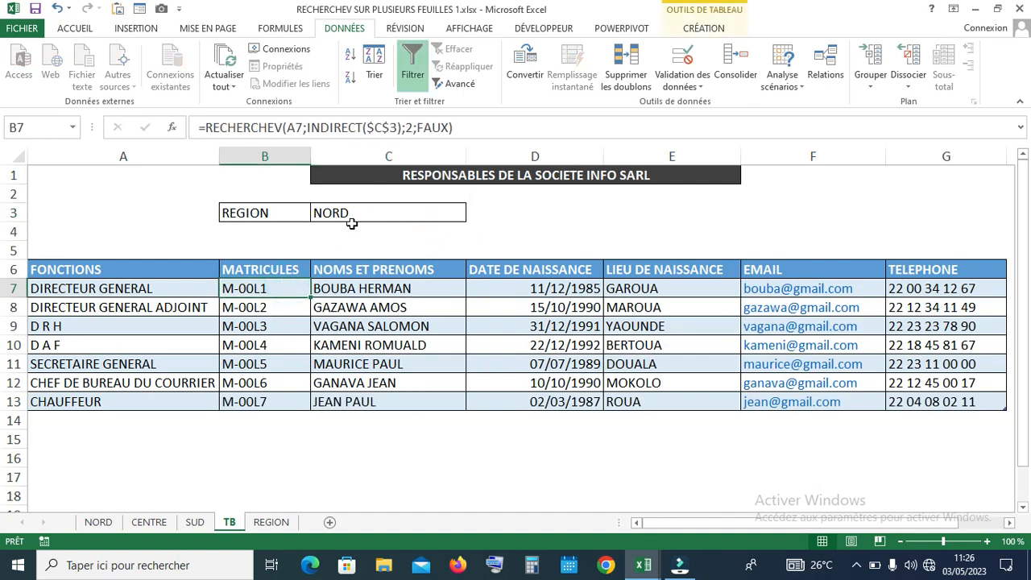
click(412, 127)
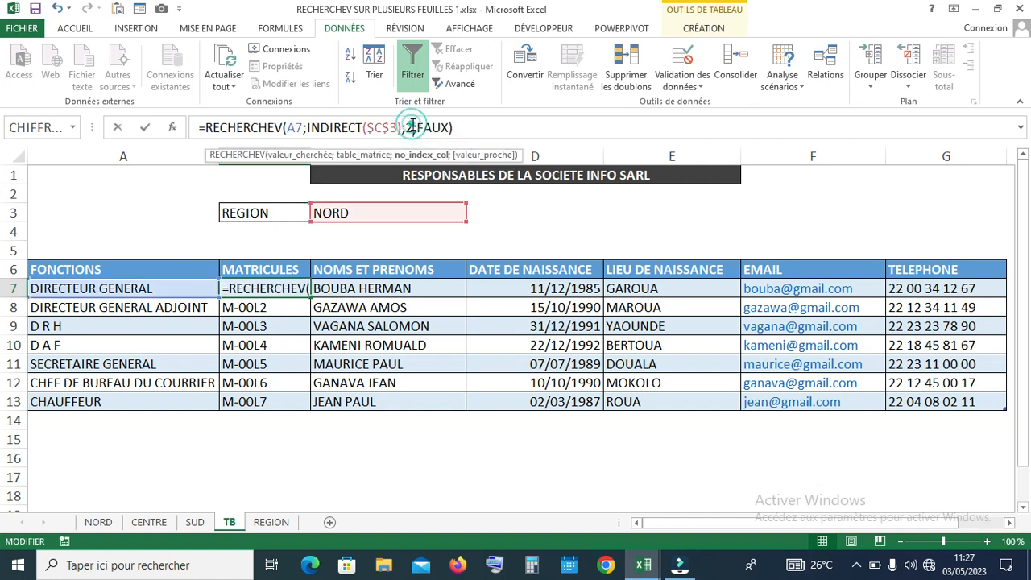
key(BackSpace)
text(COL)
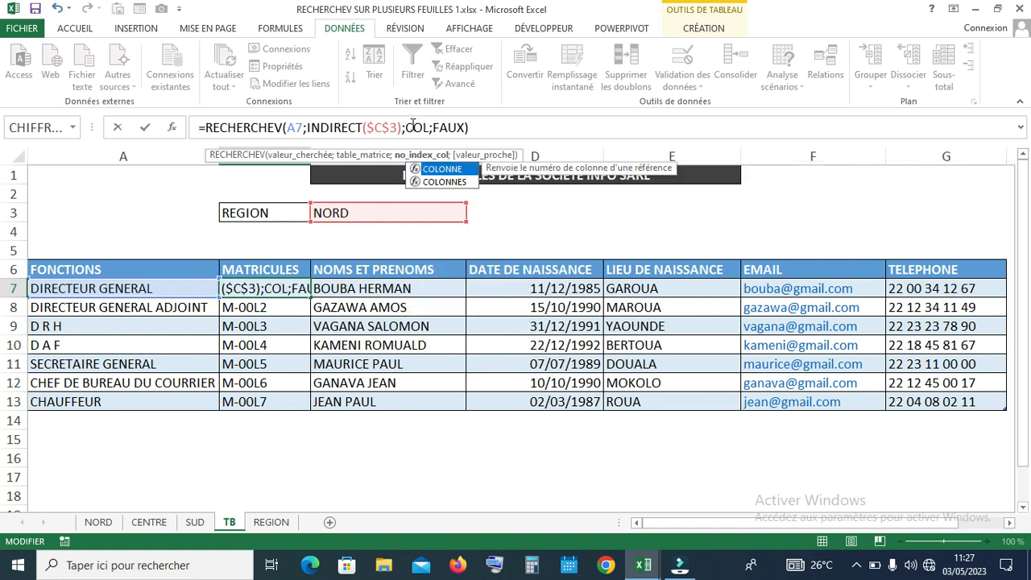
double_click(447, 170)
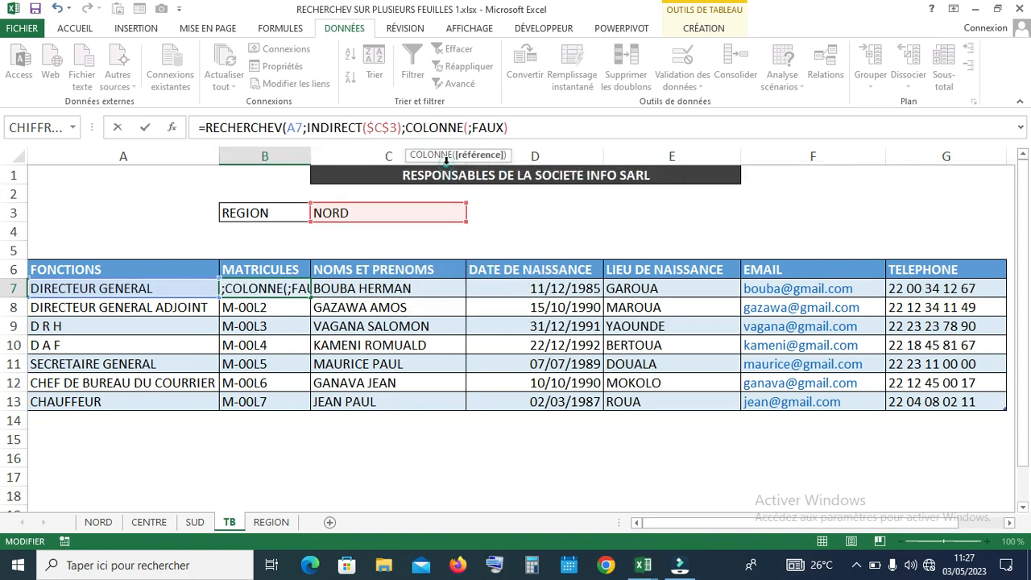
click(267, 267)
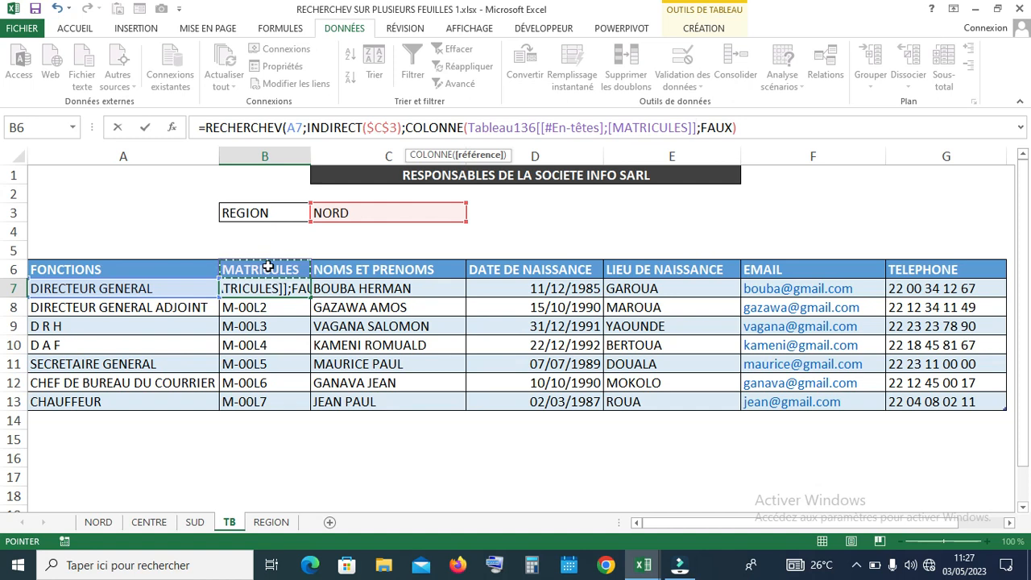
key(BackSpace)
key(BackSpace)
key(BackSpace)
key(BackSpace)
key(BackSpace)
key(BackSpace)
key(BackSpace)
key(BackSpace)
key(BackSpace)
key(BackSpace)
key(BackSpace)
key(BackSpace)
key(BackSpace)
key(BackSpace)
key(BackSpace)
key(BackSpace)
key(BackSpace)
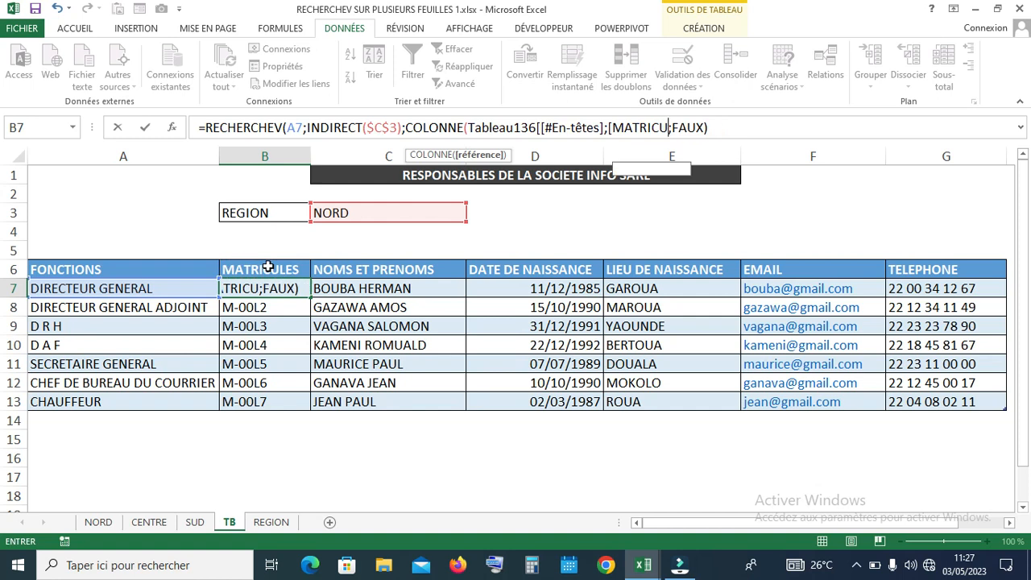
key(BackSpace)
key(BackSpace)
key(BackSpace)
key(BackSpace)
key(BackSpace)
key(BackSpace)
key(BackSpace)
key(BackSpace)
key(BackSpace)
key(BackSpace)
key(BackSpace)
key(BackSpace)
key(BackSpace)
key(BackSpace)
key(BackSpace)
key(BackSpace)
key(BackSpace)
key(BackSpace)
key(BackSpace)
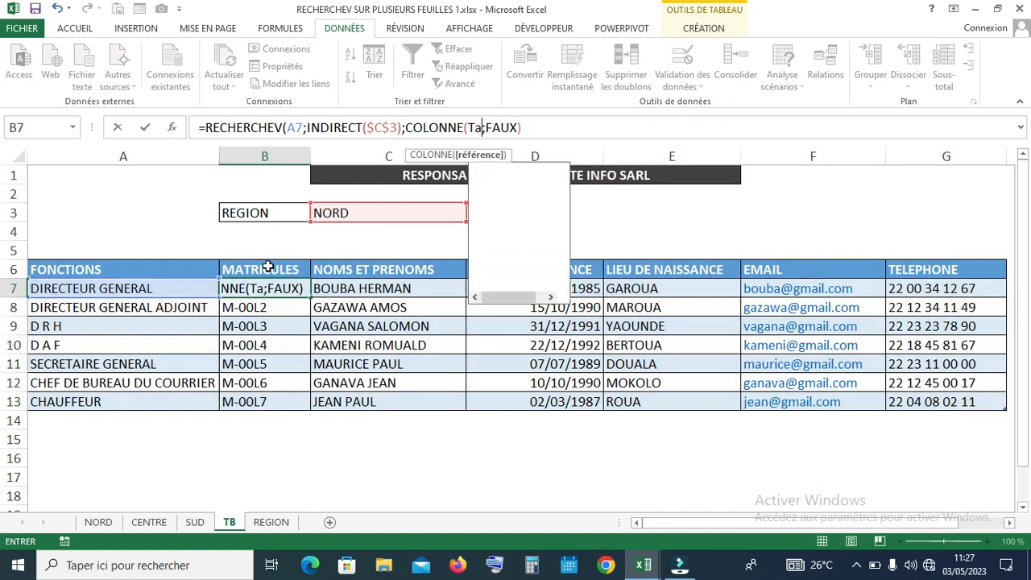
key(BackSpace)
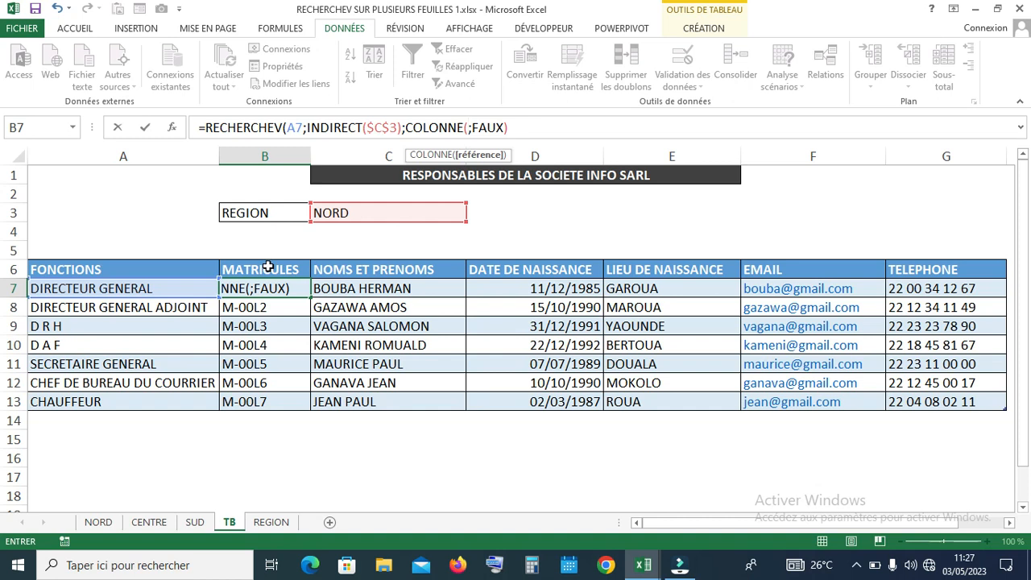
Complete the COLONNE function in B7 with the reference B6 and enter the formula
text(B)
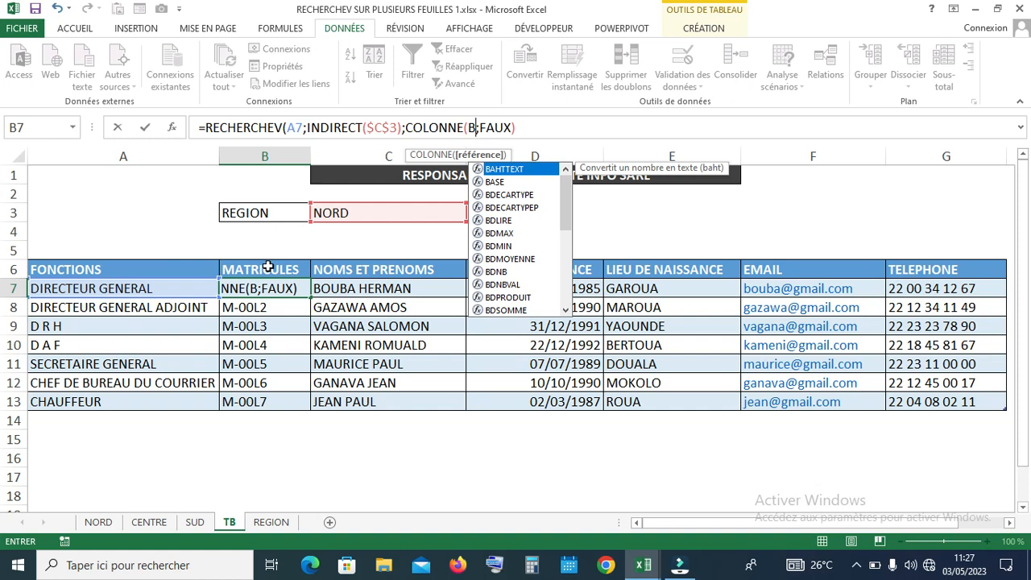
text(6))
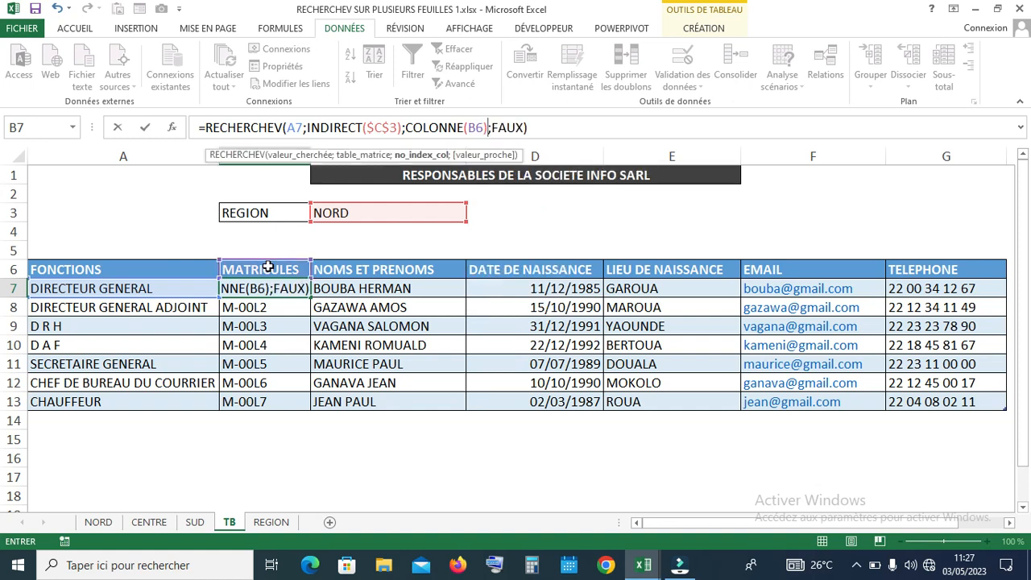
key(Return)
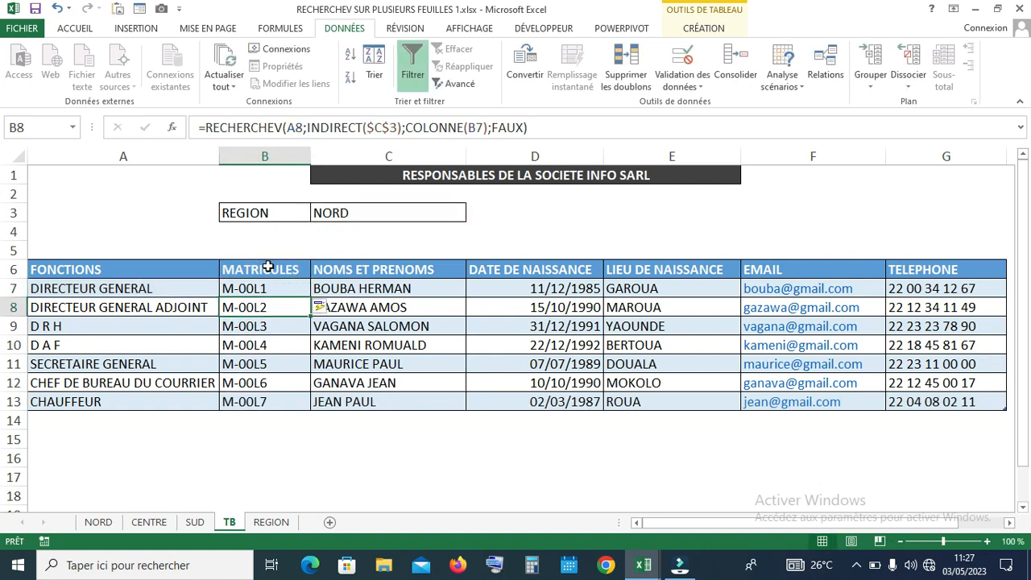
Examine the MATRICULES formulas from B7 to B13 to see how the COLONNE reference changes from row to row
click(257, 283)
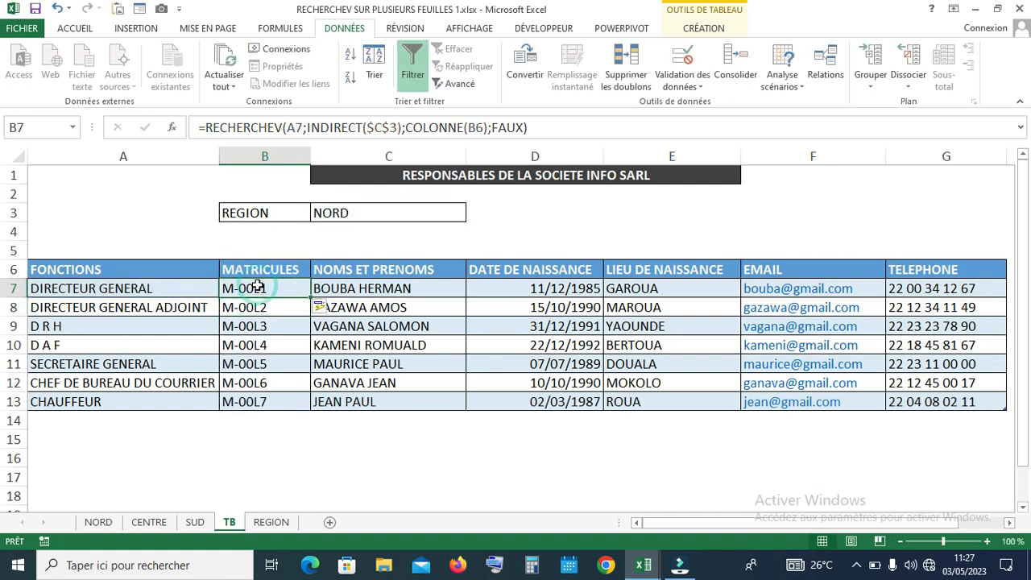
key(Down)
key(Down)
key(Down)
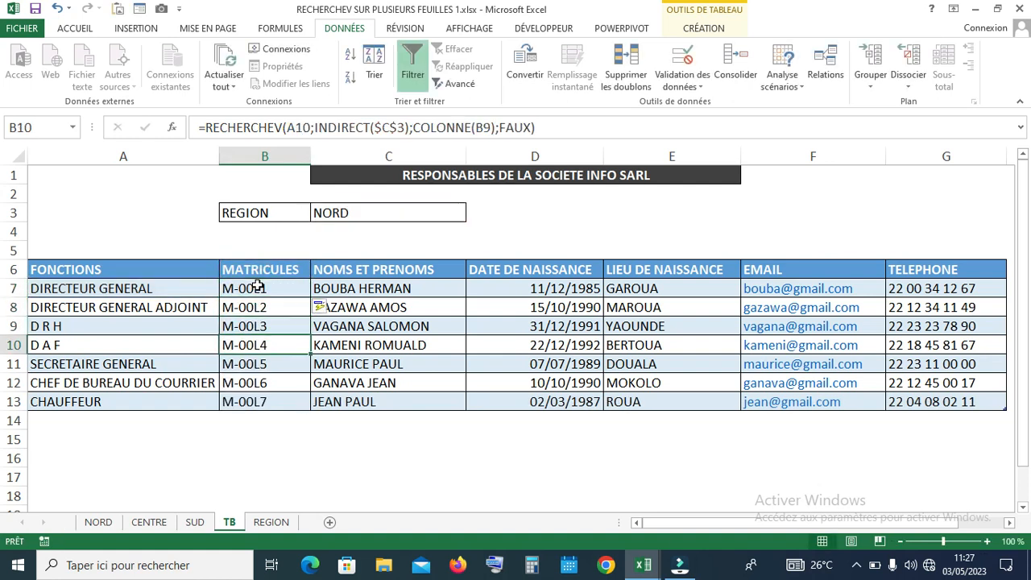
key(Down)
key(Down)
key(Down)
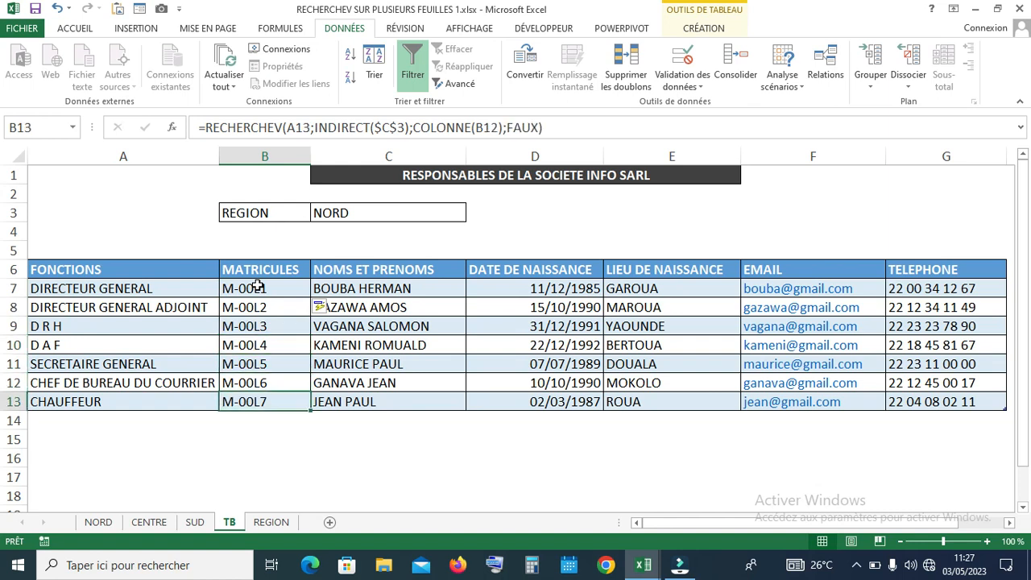
key(Up)
key(Up)
key(Up)
key(Up)
key(Up)
key(Up)
key(Up)
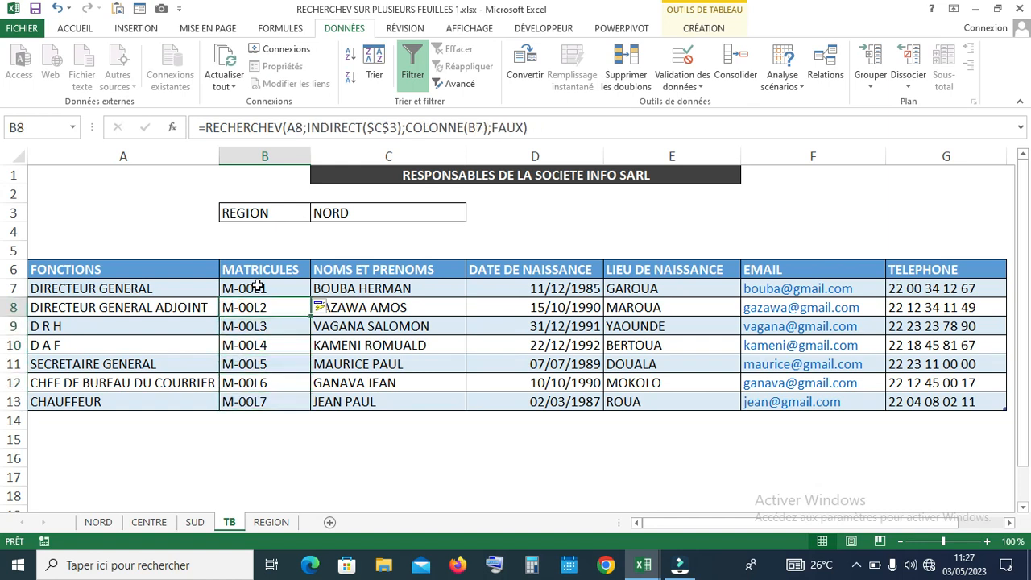
key(Down)
key(Down)
key(Down)
key(Down)
key(Down)
key(Down)
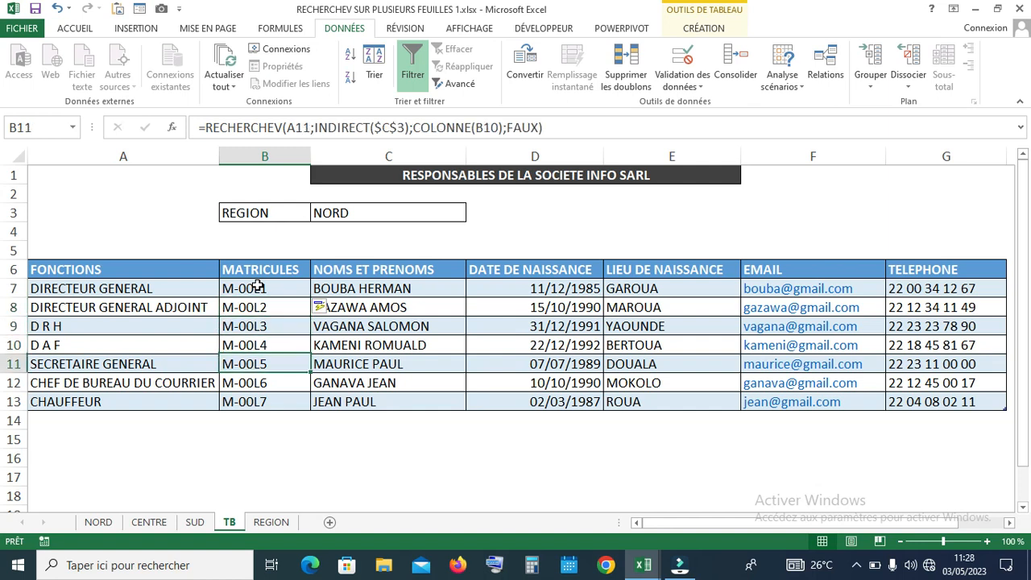
key(Down)
key(Up)
key(Up)
key(Up)
key(Up)
key(Up)
key(Up)
key(Up)
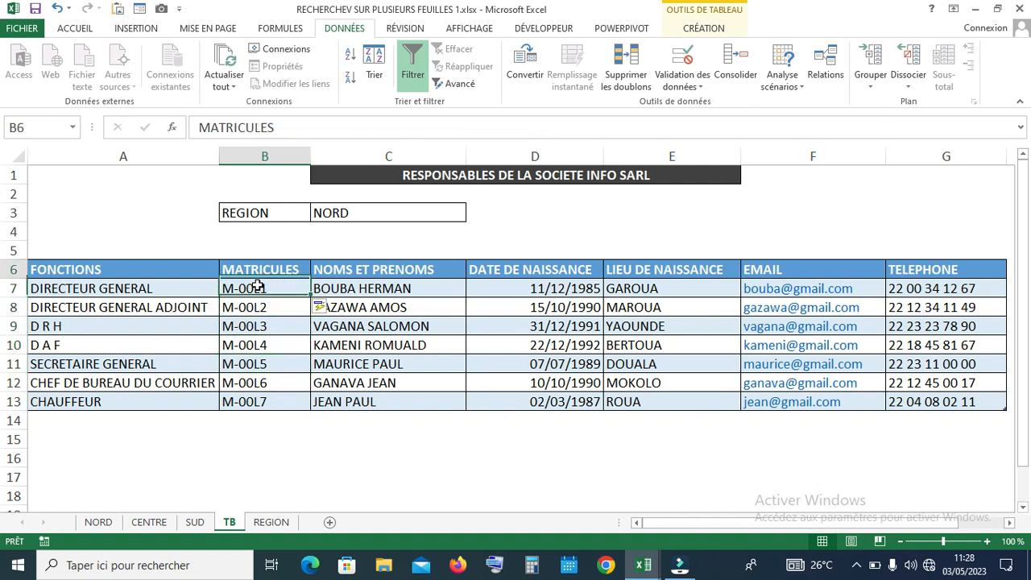
key(Down)
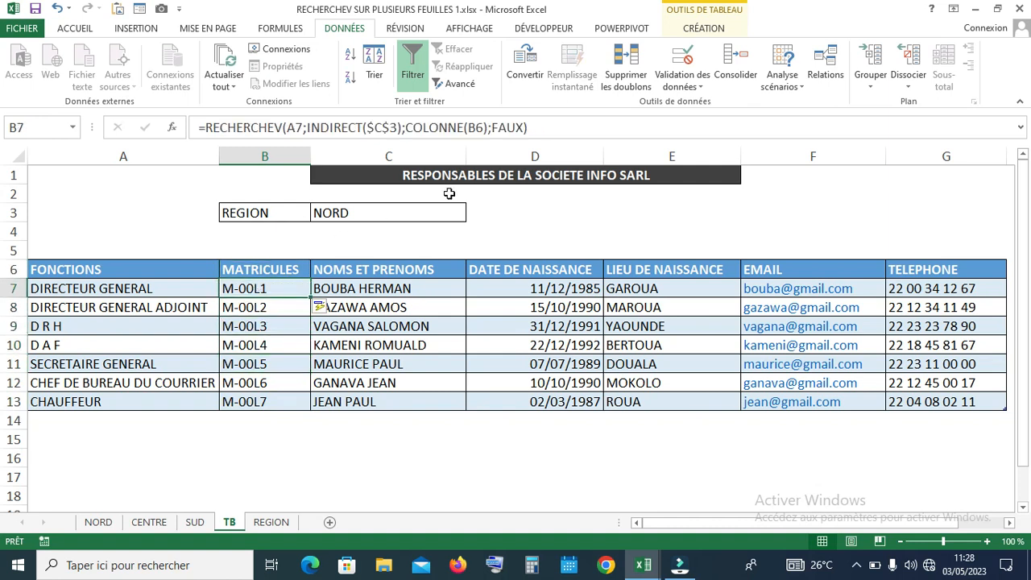
Make the COLONNE reference in the B7 RECHERCHEV formula absolute as $B$6 and enter the formula
click(477, 127)
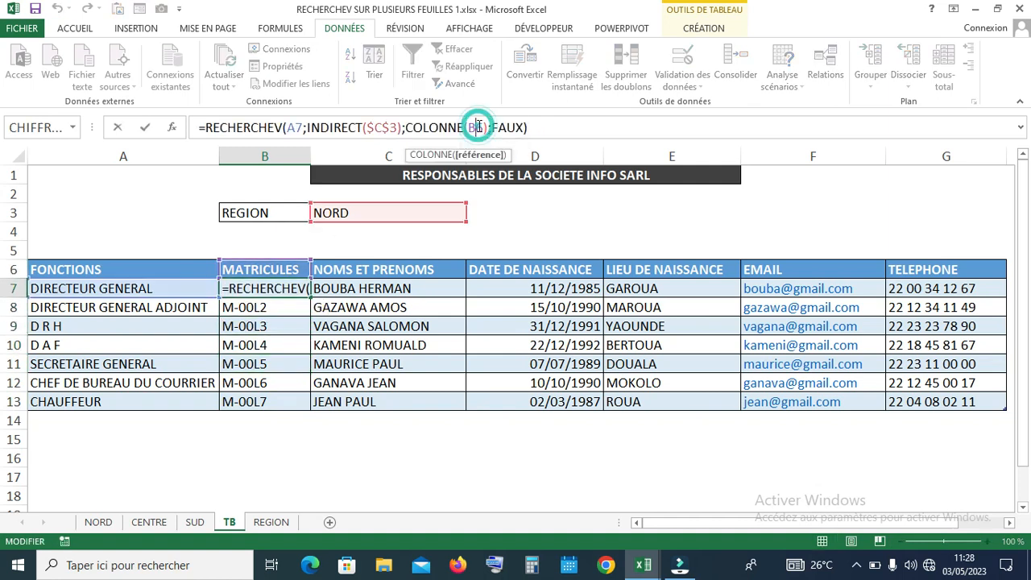
key(F4)
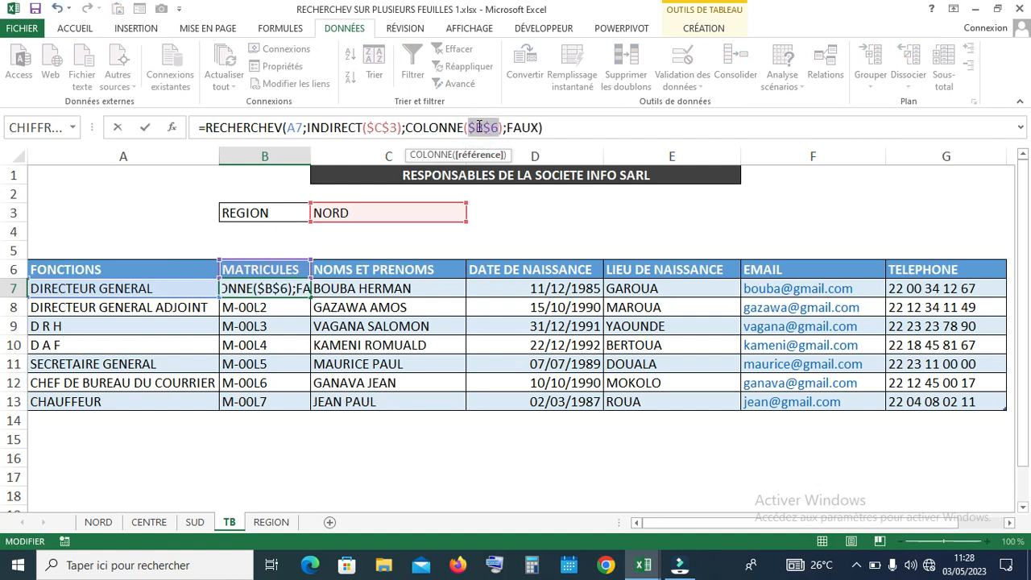
key(Return)
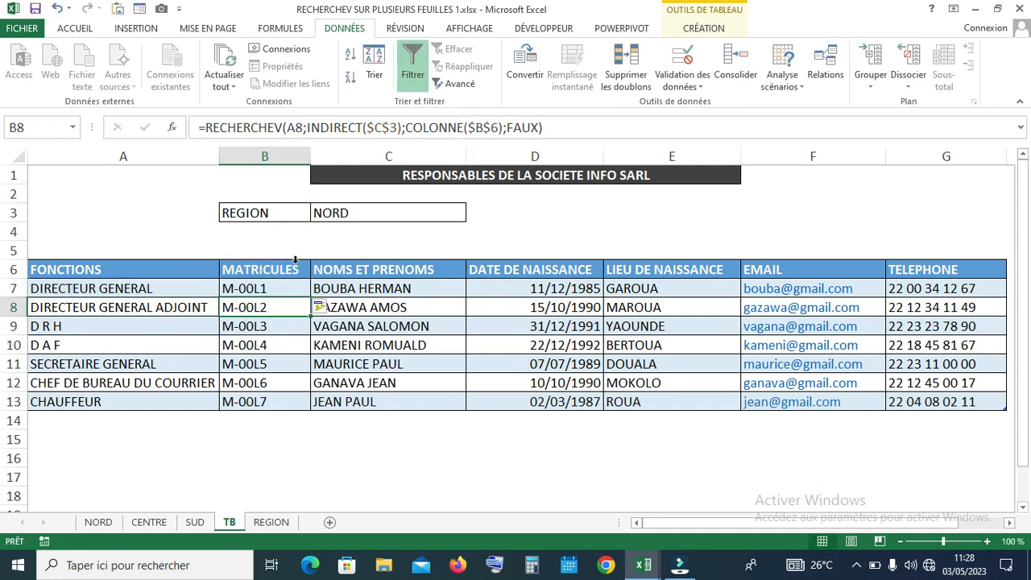
Examine the MATRICULES formulas from B7 to B13 to check the COLONNE reference in each row
click(248, 287)
key(Down)
key(Down)
key(Down)
key(Down)
key(Down)
key(Down)
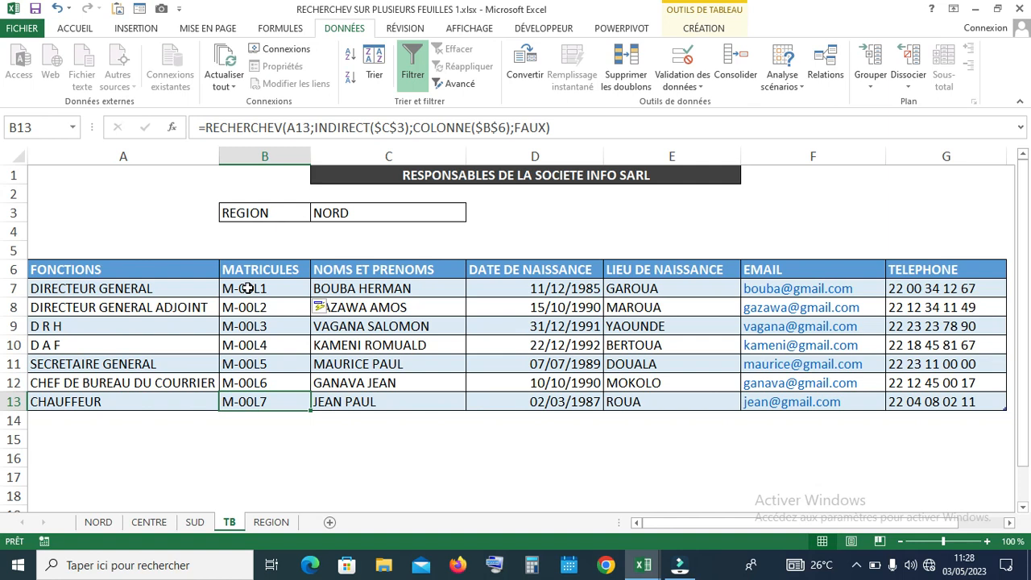
Switch the region in C3 to SUD and check the MATRICULES formula in B7
click(463, 214)
click(472, 215)
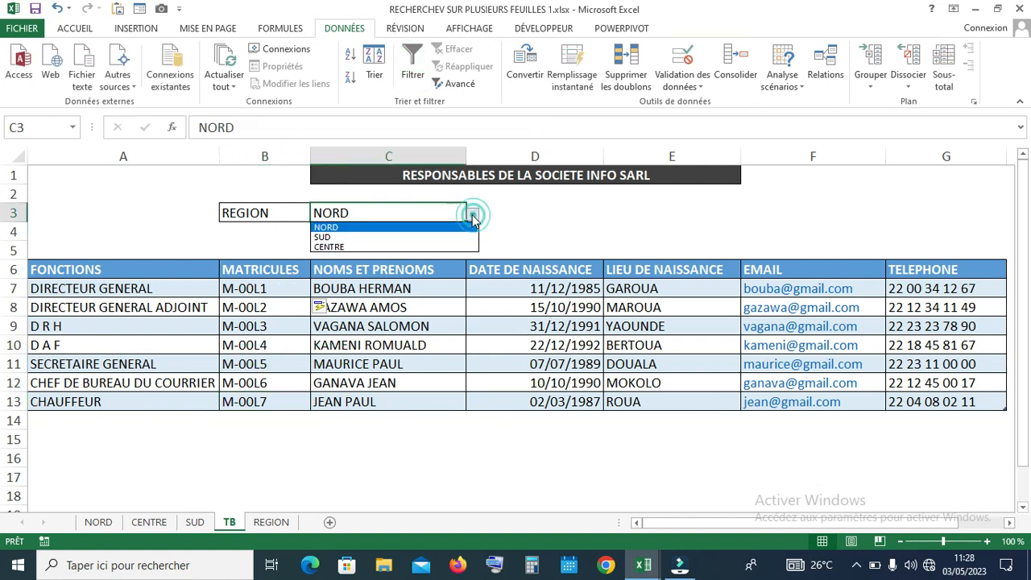
click(412, 236)
click(256, 292)
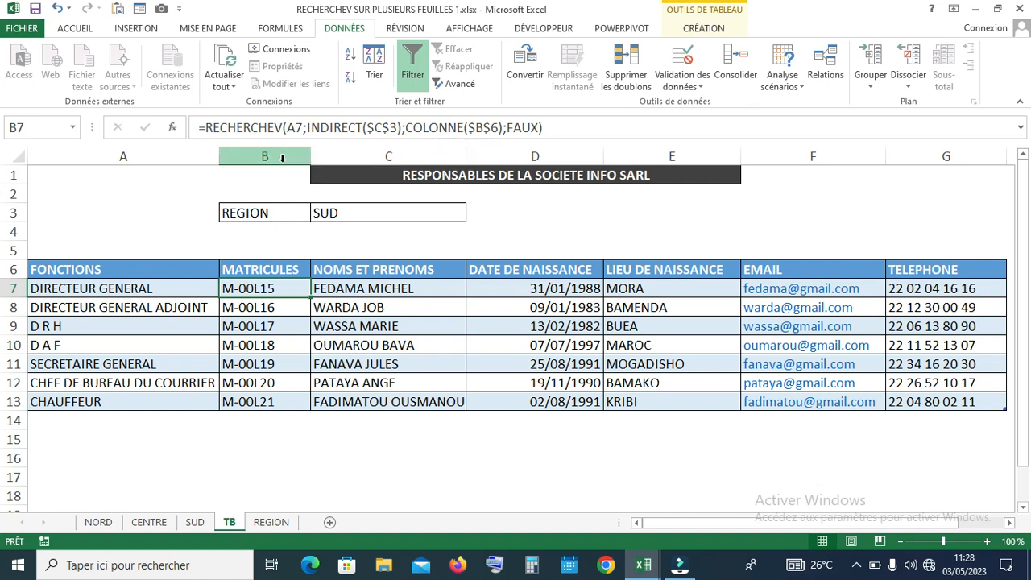
Test the formula =COLONNE(B6) in the empty cell C16 and clear the cell again
click(368, 459)
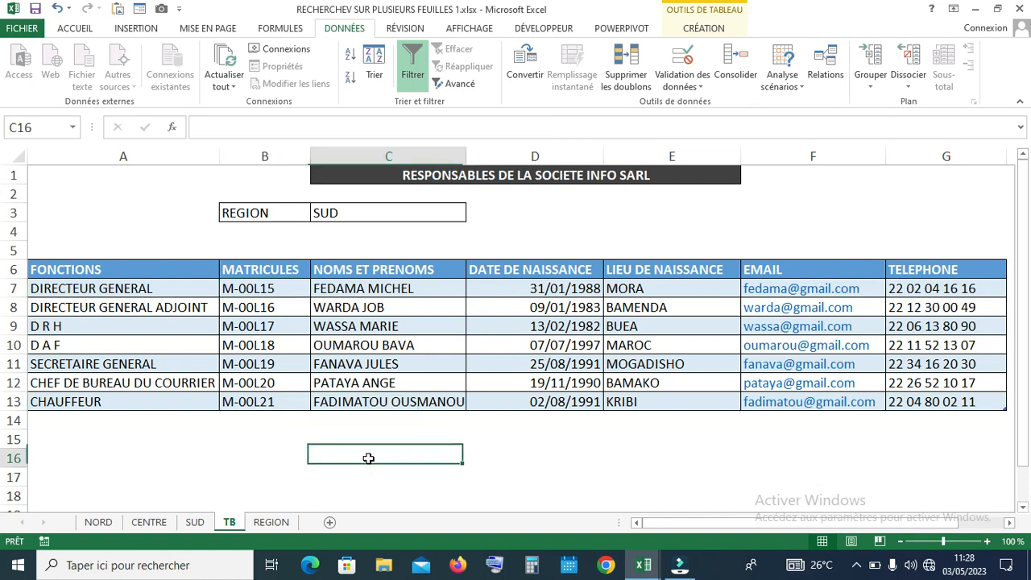
double_click(369, 458)
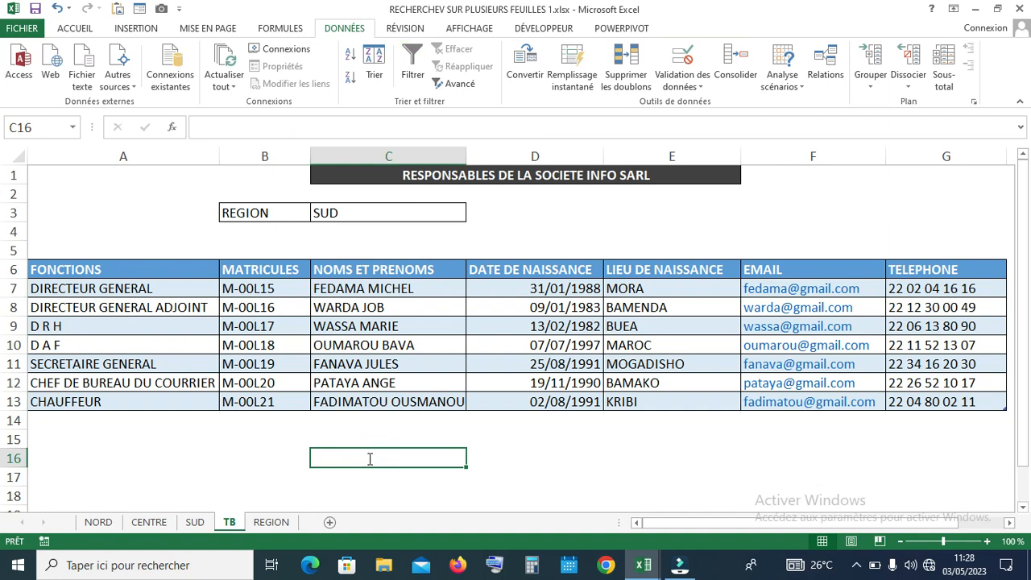
text(=)
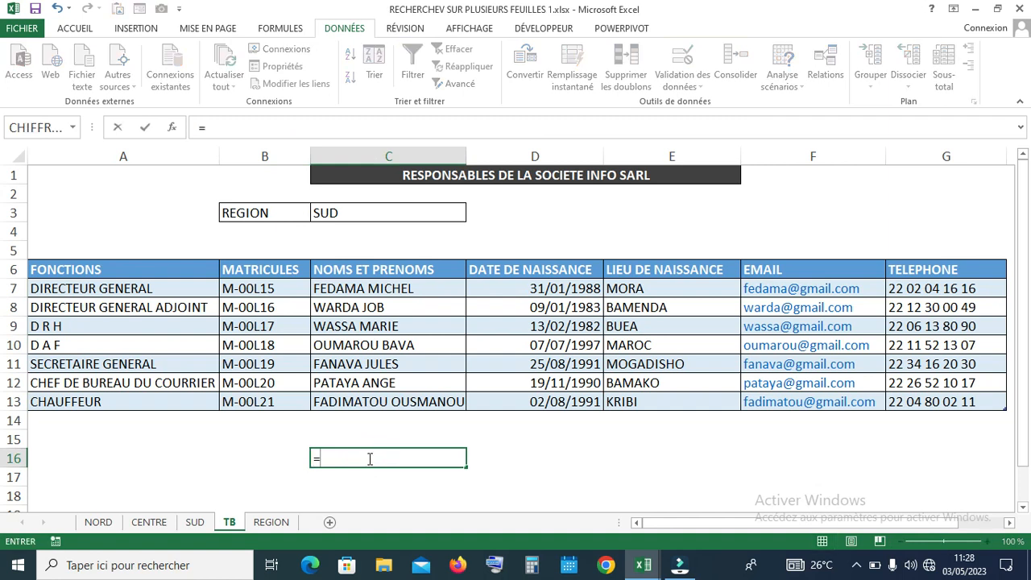
text(COL)
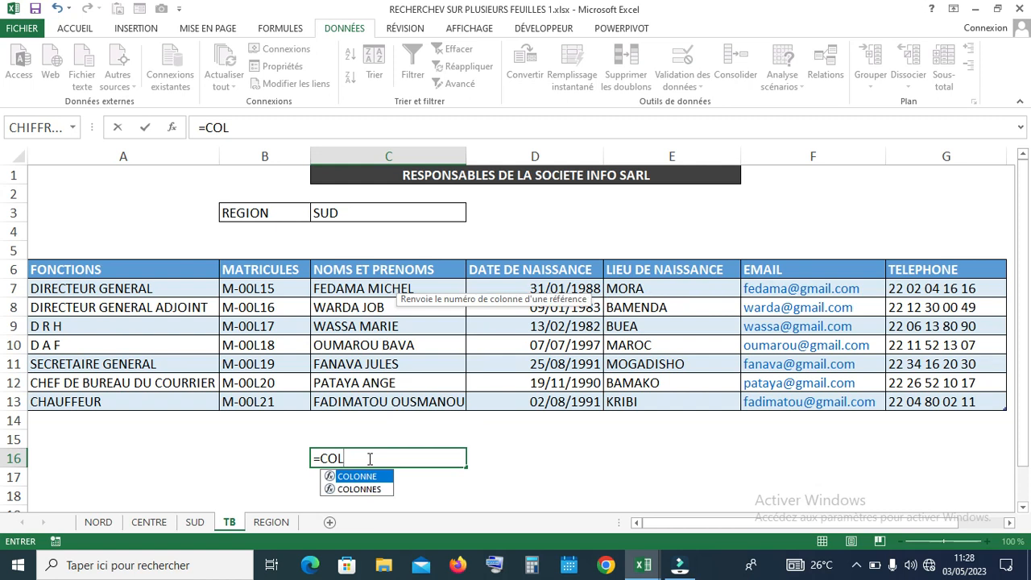
double_click(364, 478)
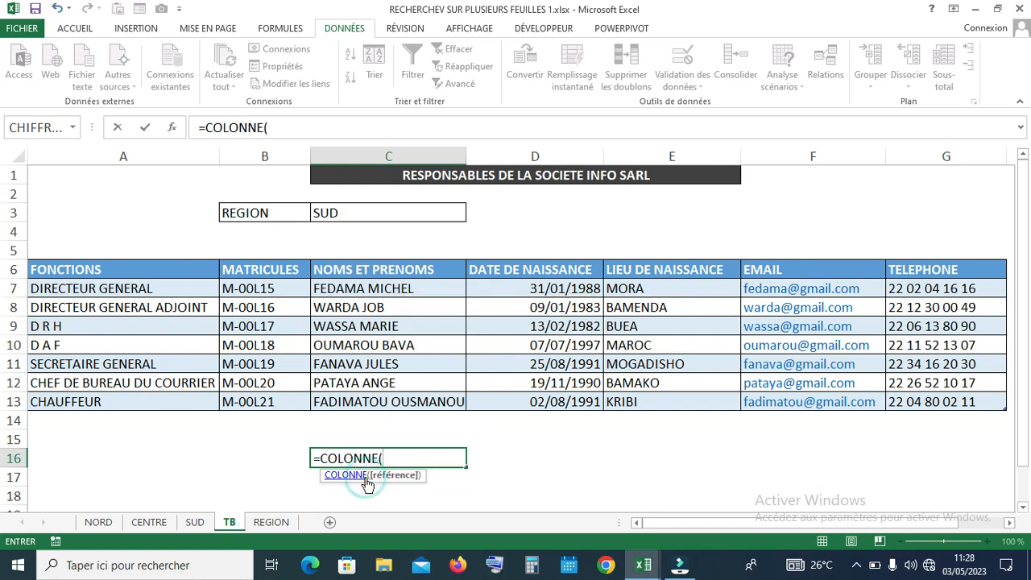
text(B)
text(-)
key(BackSpace)
text(6))
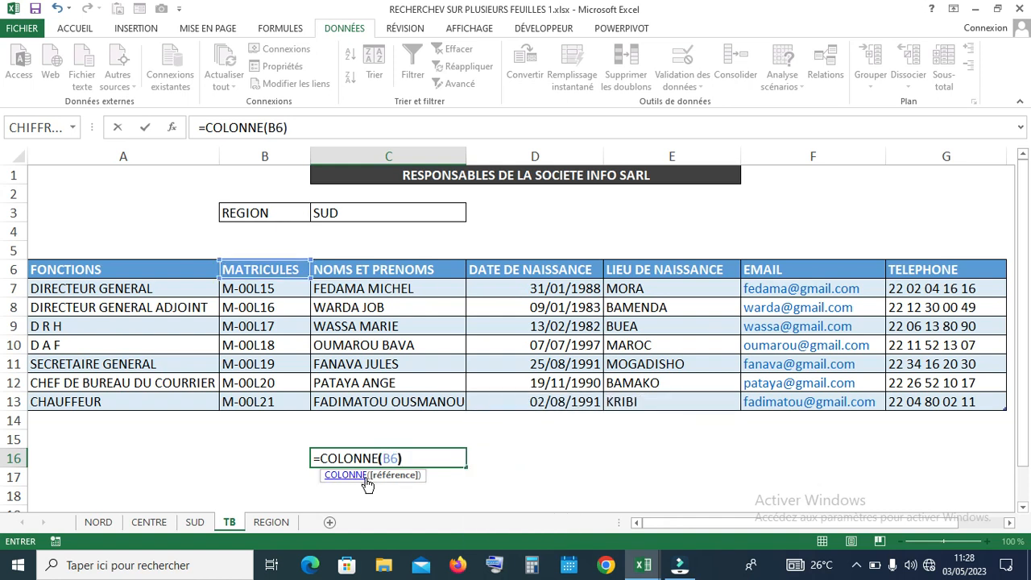
key(ctrl+Return)
key(Return)
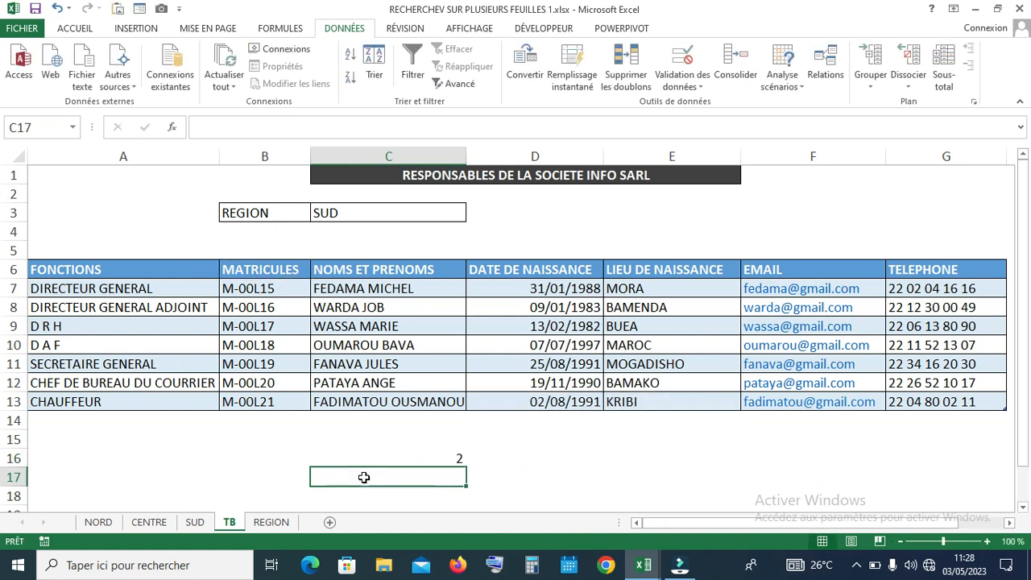
click(415, 457)
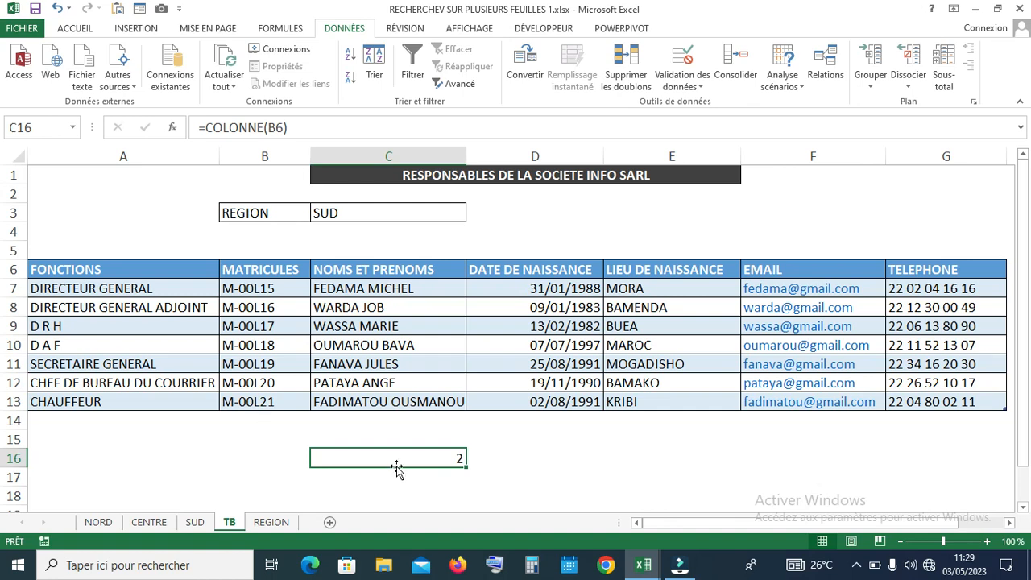
key(Delete)
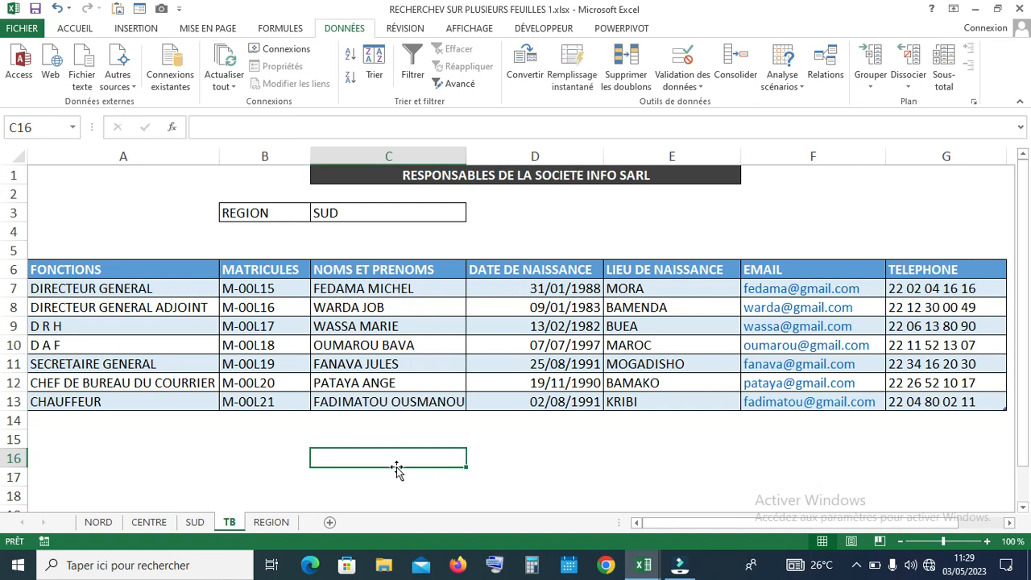
Apply all borders to the empty range B16:C19 below the table
click(1024, 508)
click(1024, 508)
click(1024, 507)
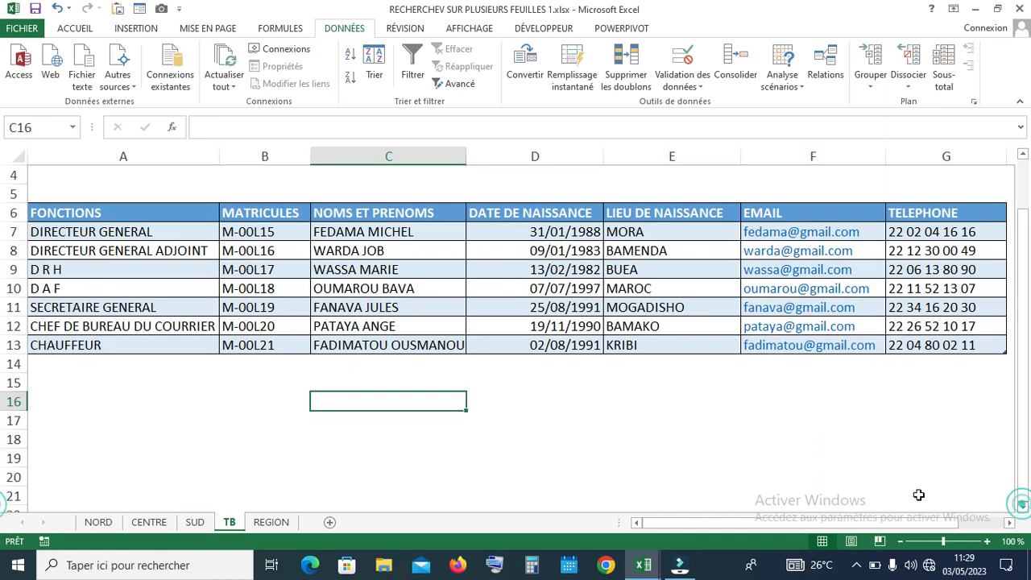
click(244, 398)
drag(244, 398, 392, 455)
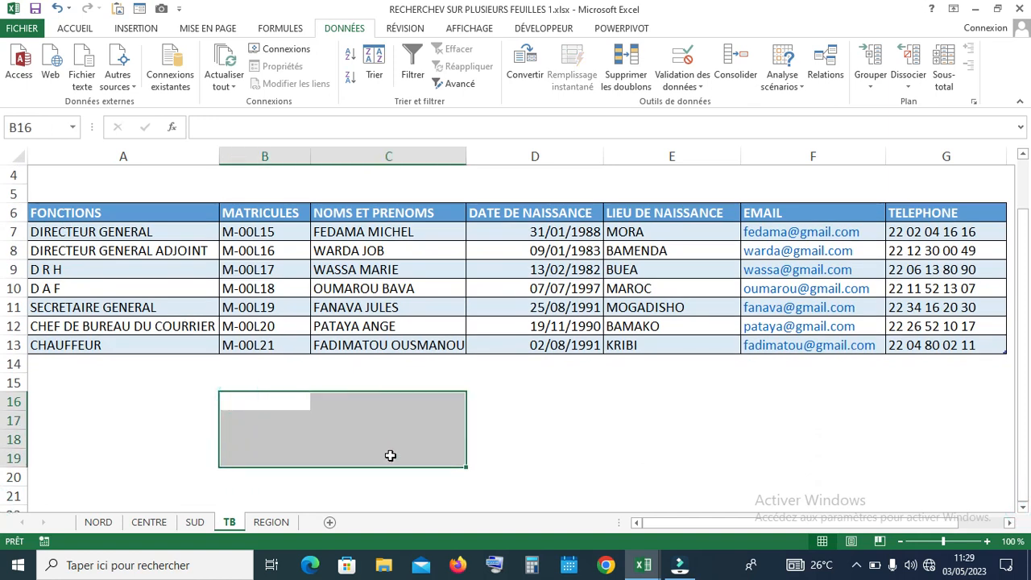
click(74, 29)
click(149, 77)
click(281, 398)
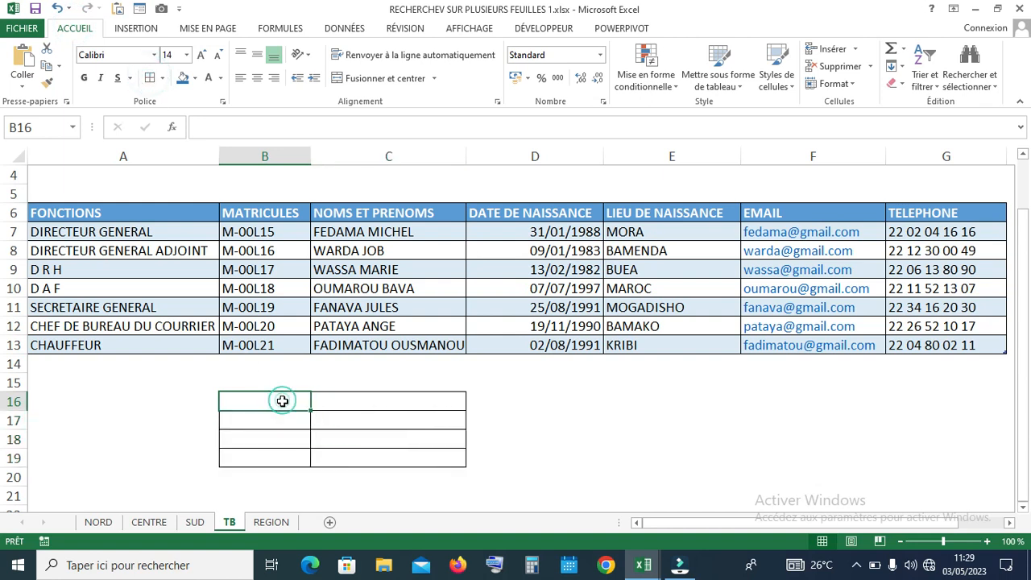
click(271, 402)
click(271, 403)
click(271, 404)
drag(271, 403, 404, 451)
click(276, 418)
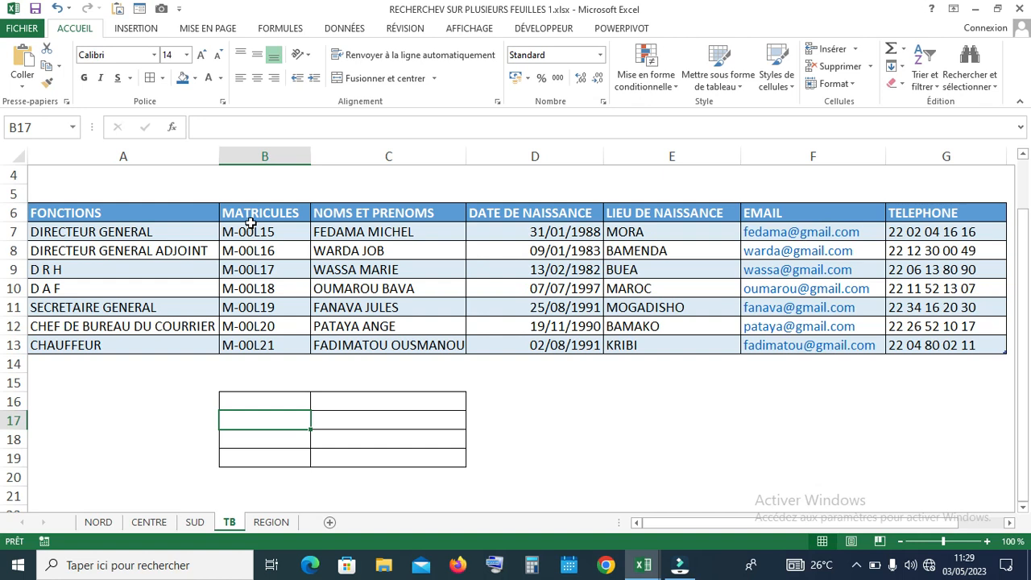
click(261, 401)
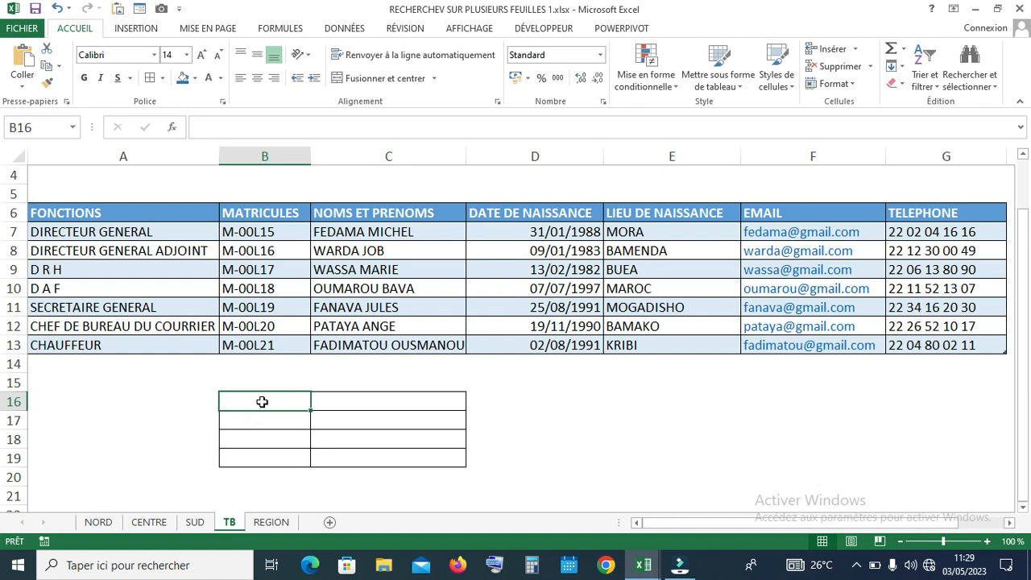
double_click(262, 401)
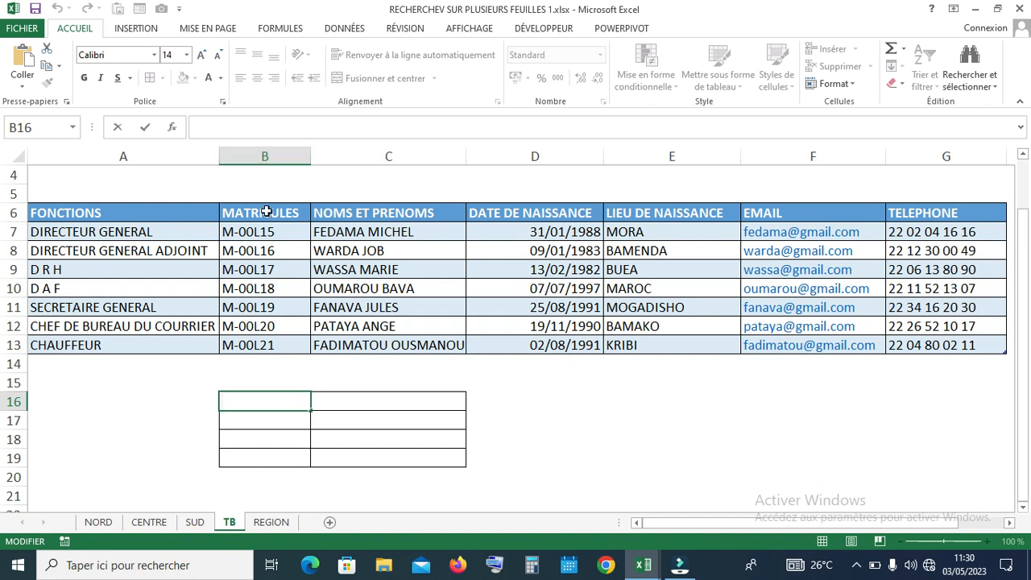
click(816, 406)
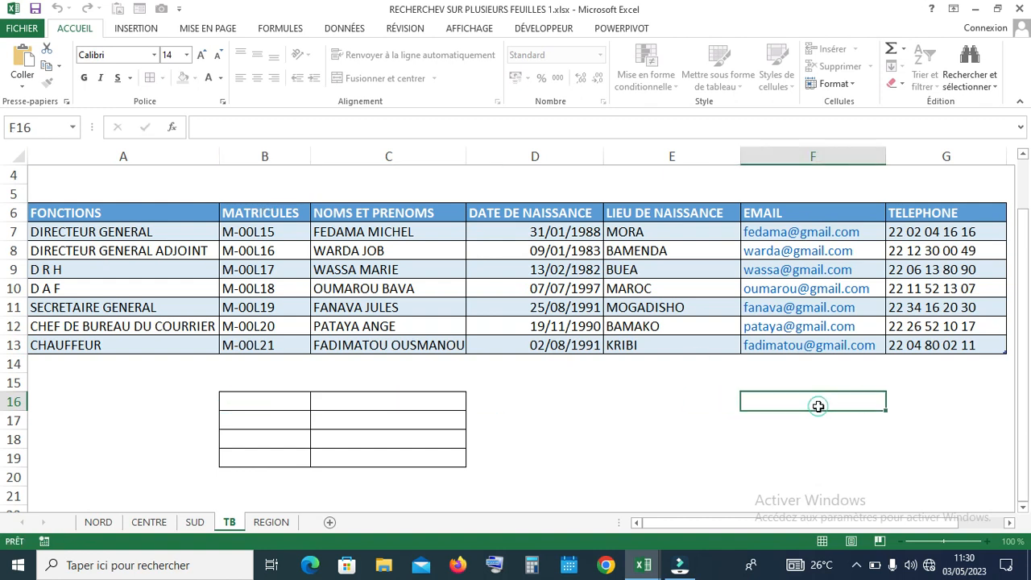
Test the table by switching the region in C3 between NORD, CENTRE and SUD, ending on CENTRE
drag(1023, 296, 1021, 211)
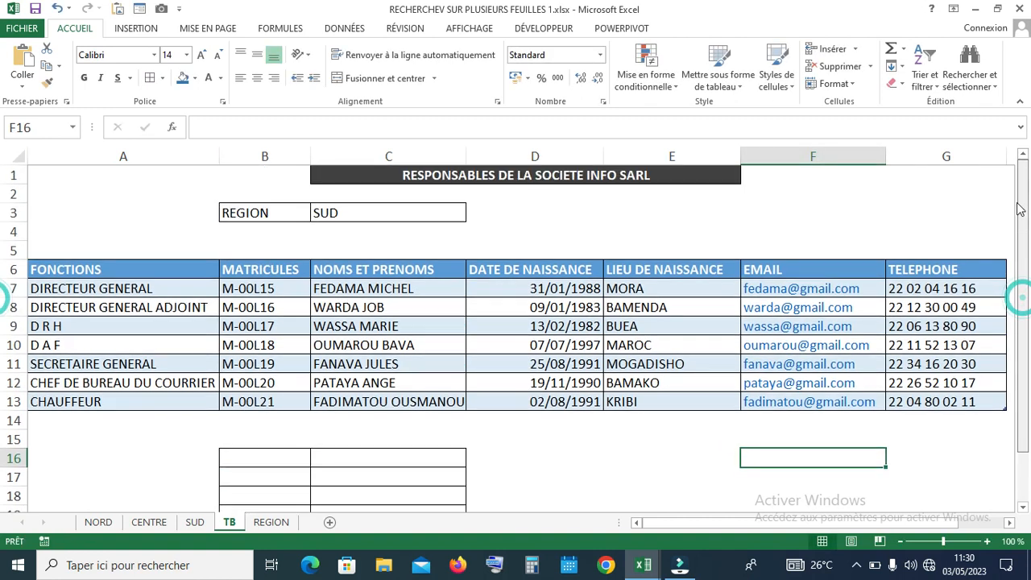
click(440, 215)
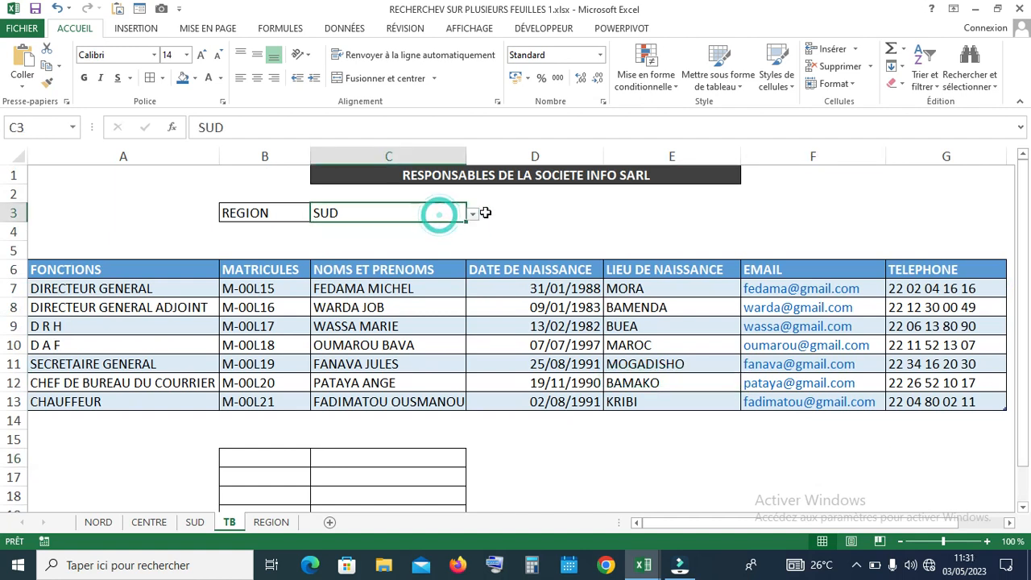
click(473, 216)
click(474, 214)
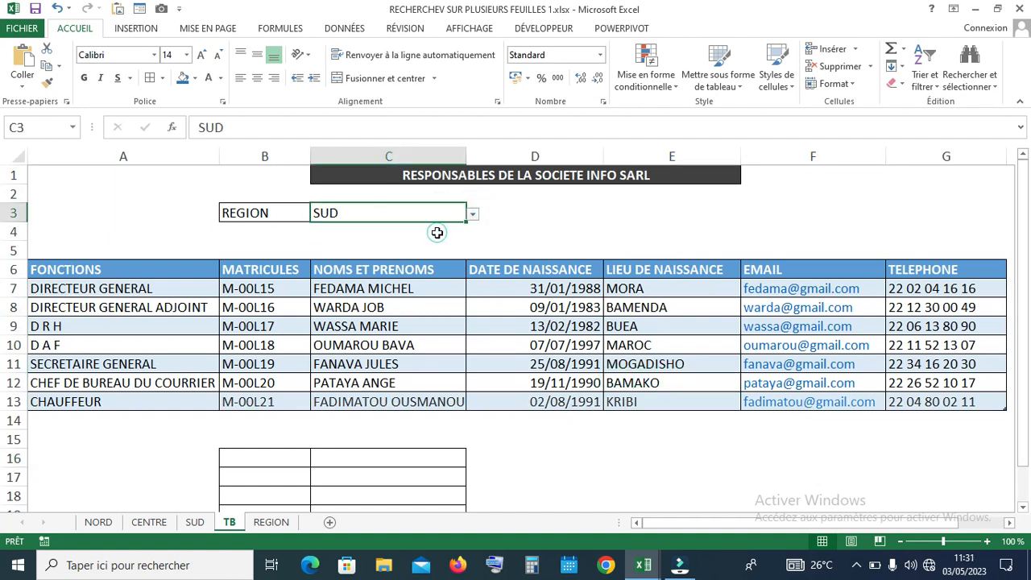
click(478, 215)
click(434, 226)
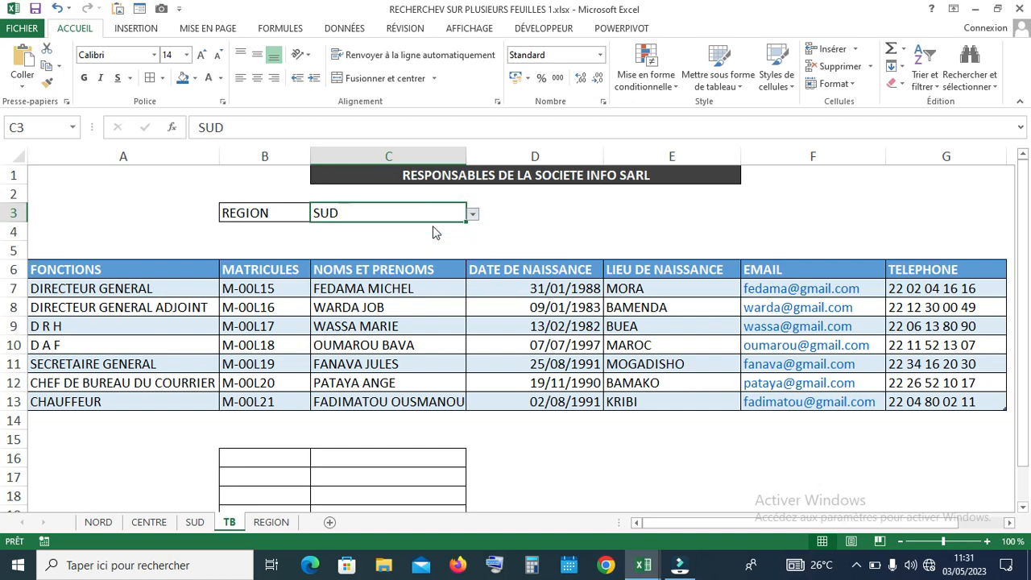
click(473, 214)
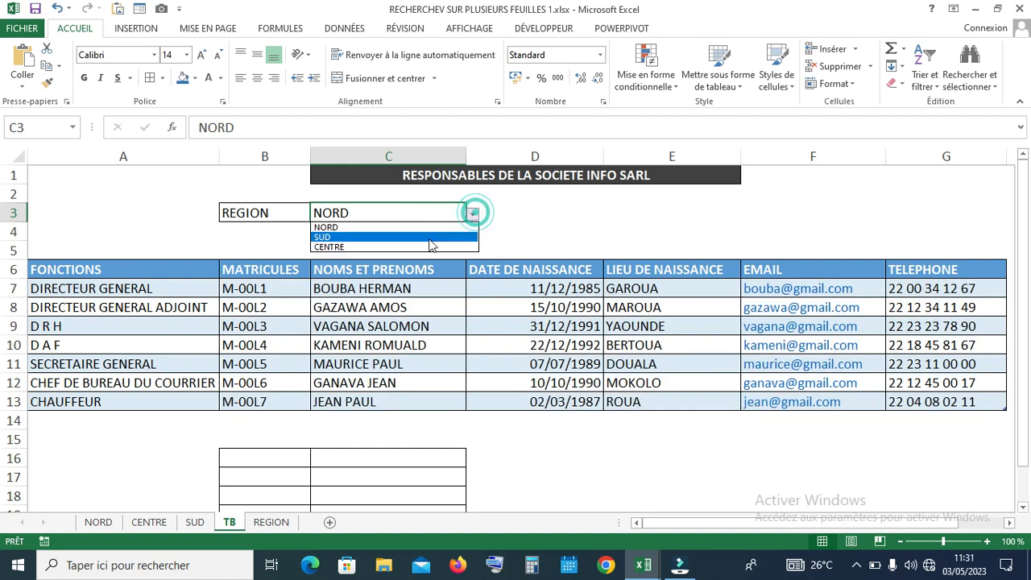
click(425, 247)
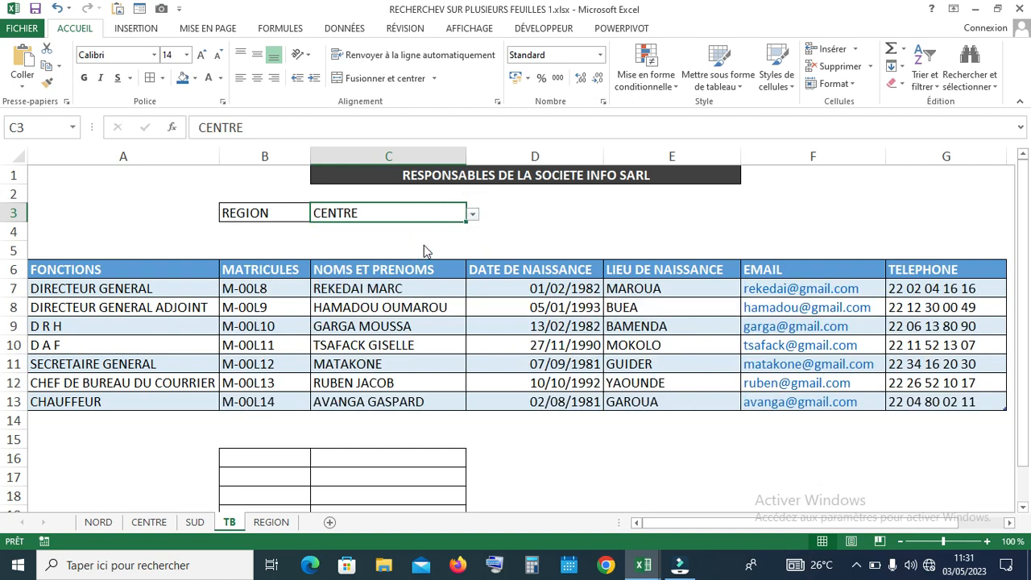
click(473, 214)
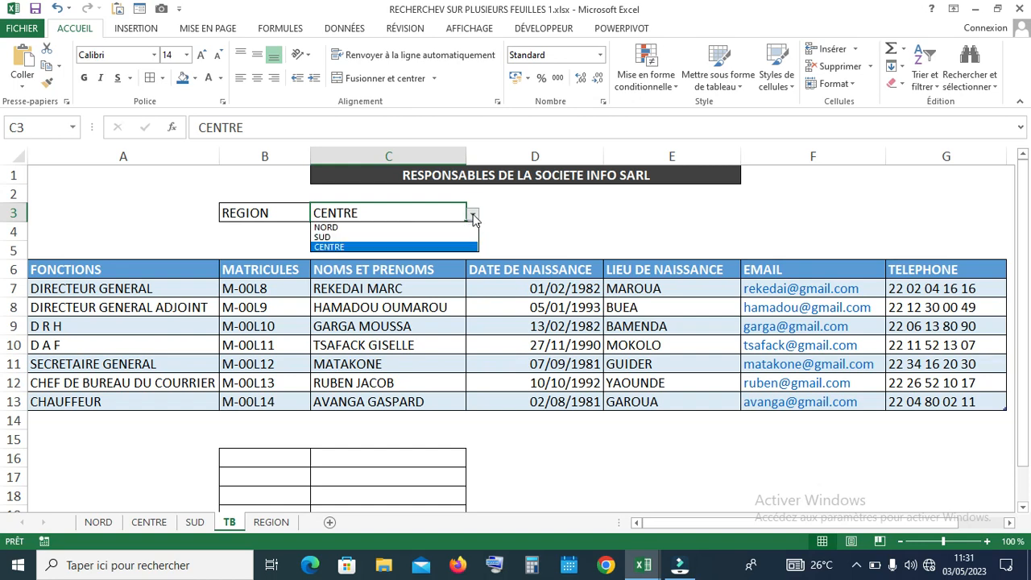
click(426, 229)
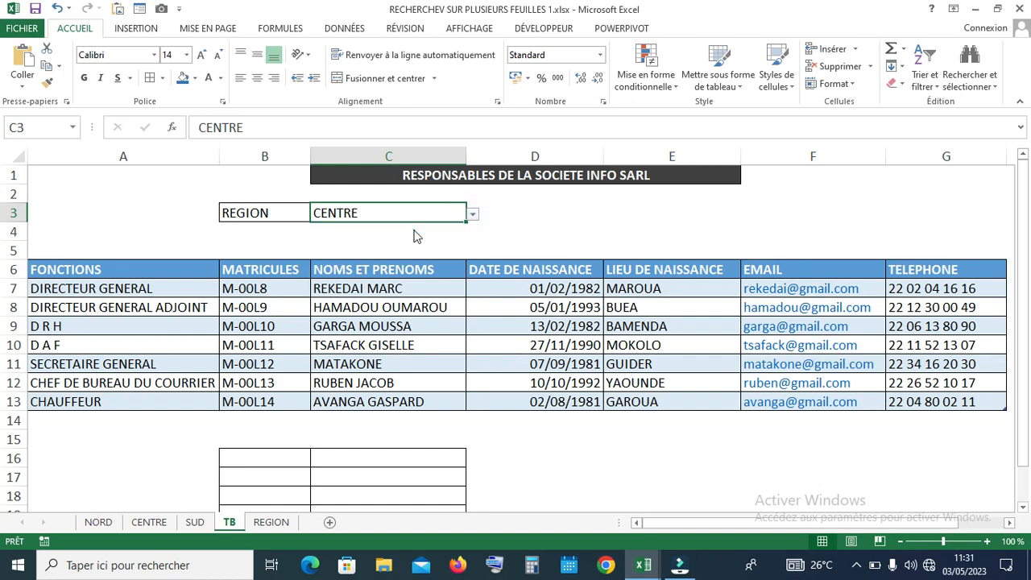
click(473, 215)
click(435, 238)
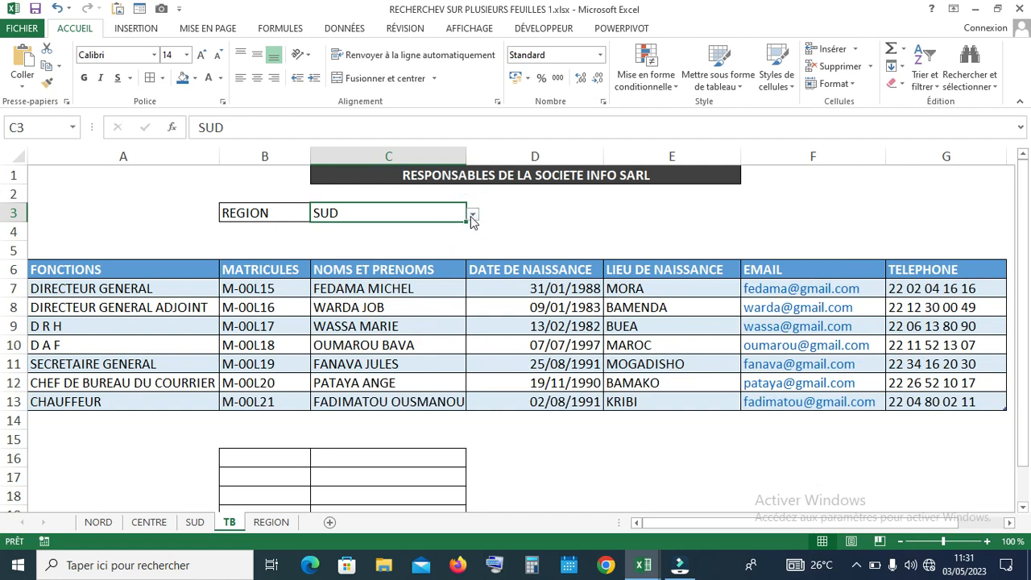
click(472, 215)
click(431, 246)
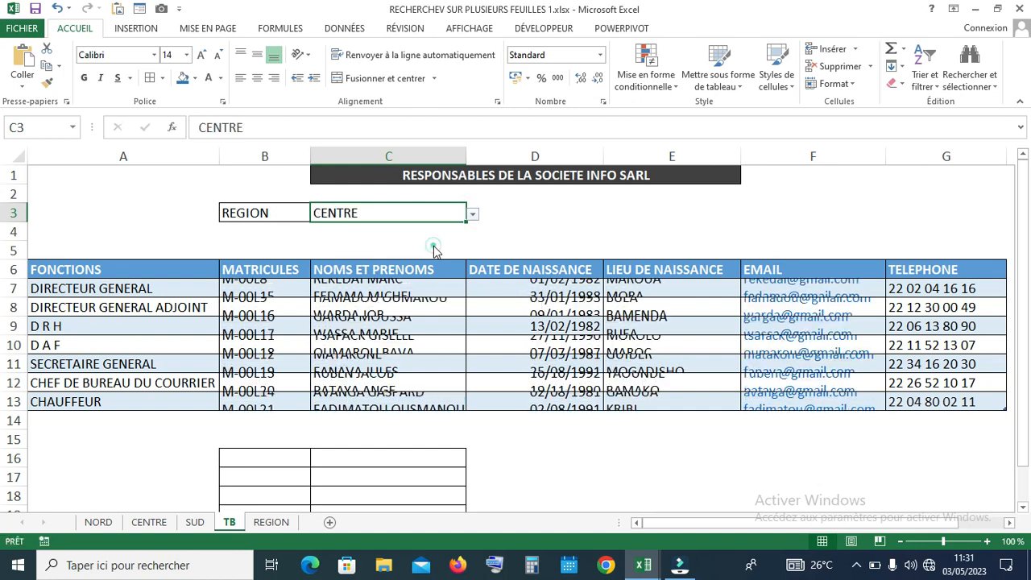